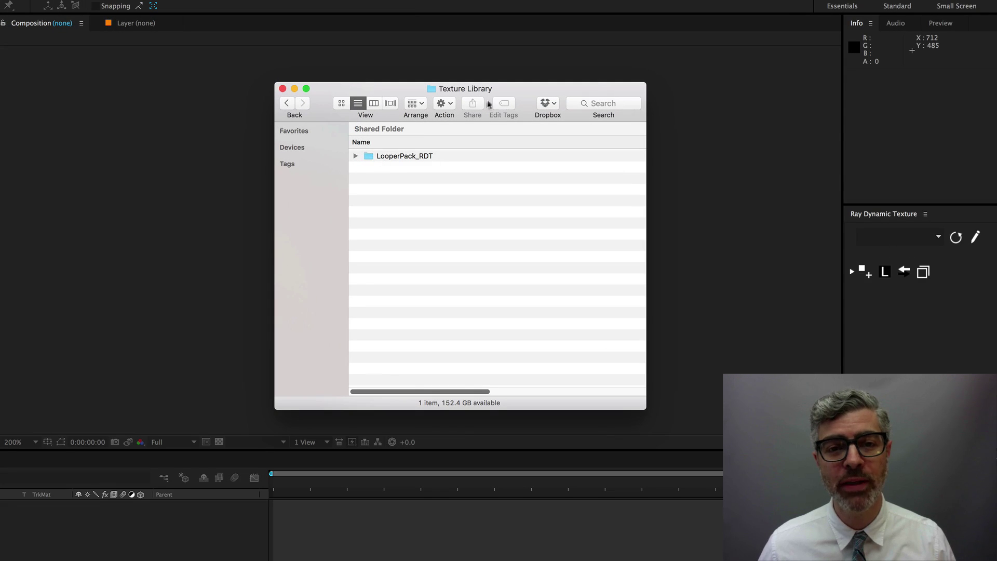
Step: Import LooperPack_RDT.aep from the Finder LooperPack_RDT folder into the After Effects Project panel
{"action": "left_click", "coordinate": [356, 156]}
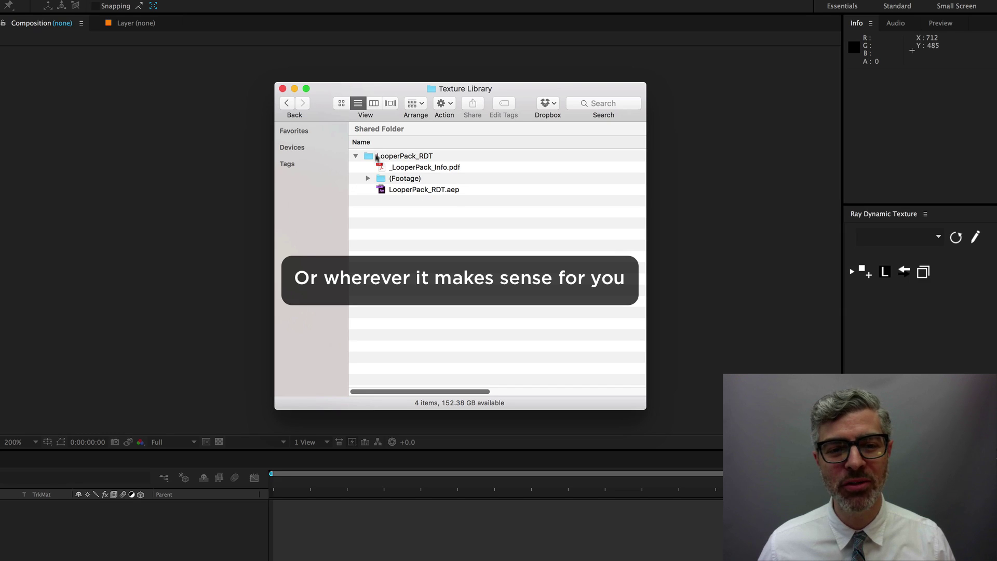
{"action": "left_click", "coordinate": [414, 190]}
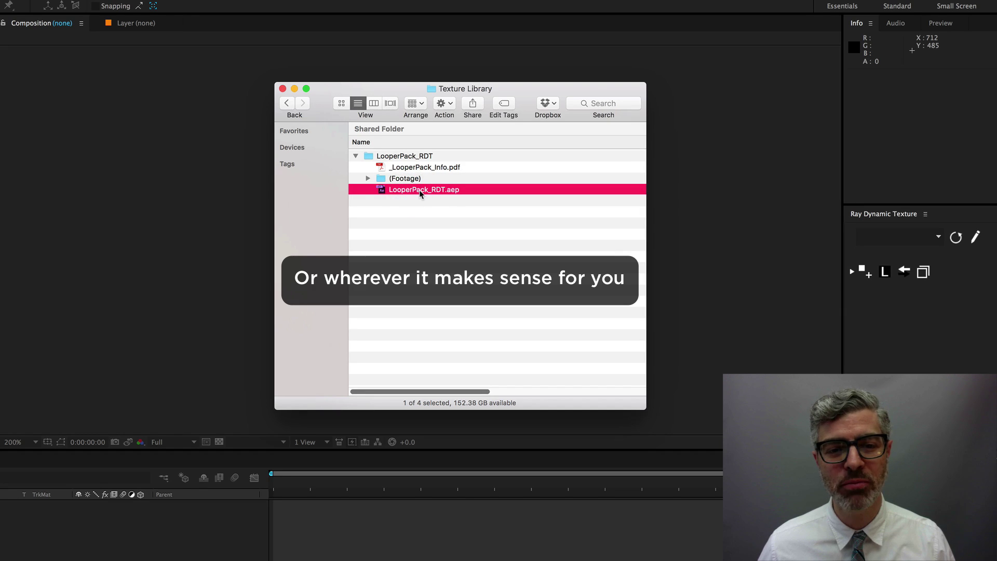
{"action": "left_click_drag", "start_coordinate": [420, 192], "coordinate": [0, 182]}
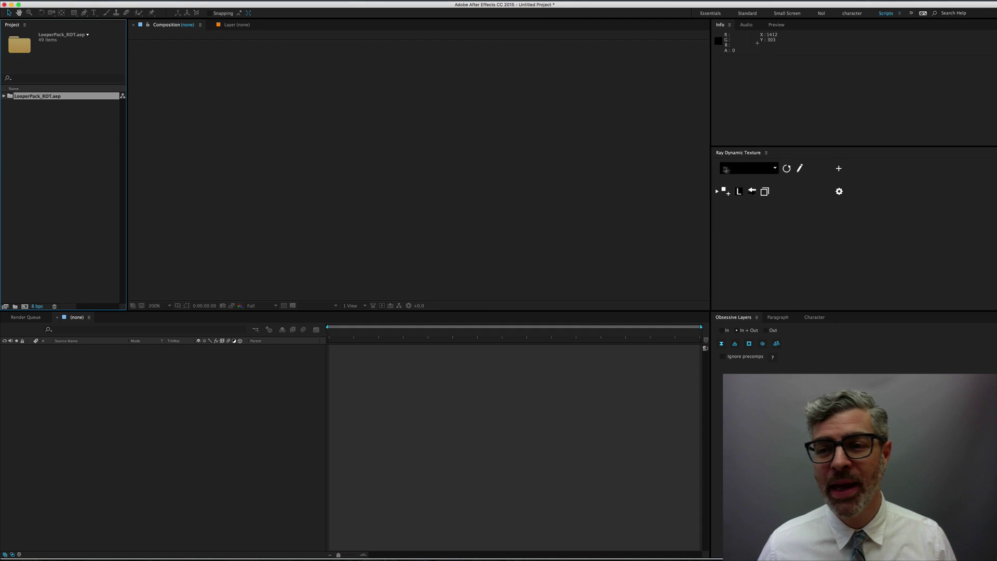
Step: Refresh Ray Dynamic Texture, load the GrainyLoops palette, and expand the imported LooperPack_RDT.aep folder
{"action": "left_click", "coordinate": [821, 235]}
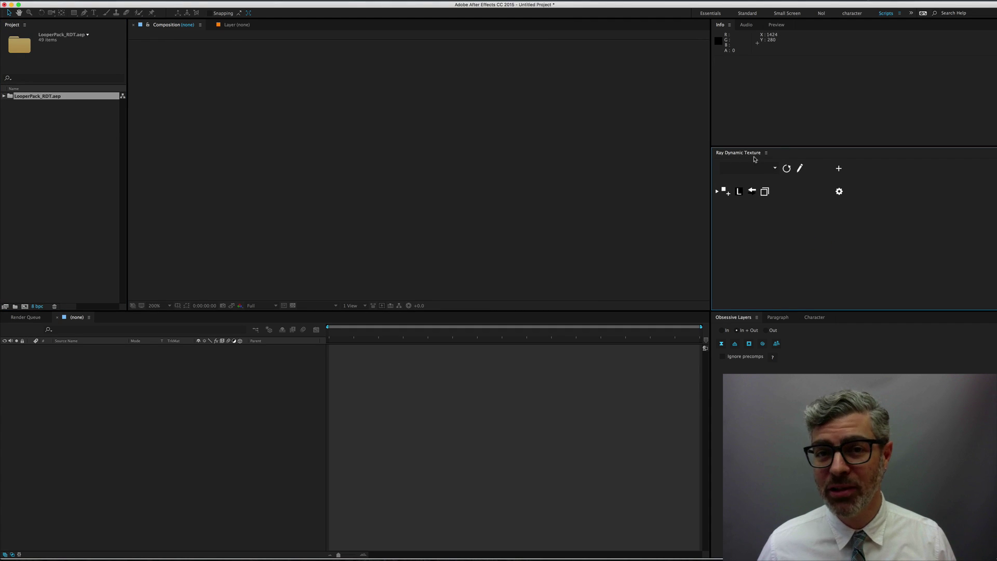
{"action": "left_click", "coordinate": [788, 169]}
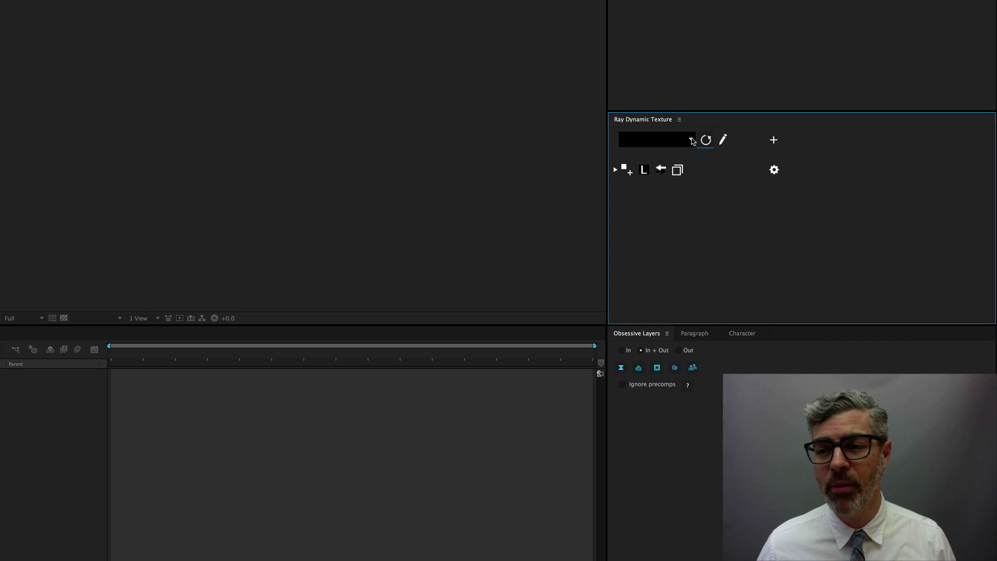
{"action": "left_click", "coordinate": [693, 141]}
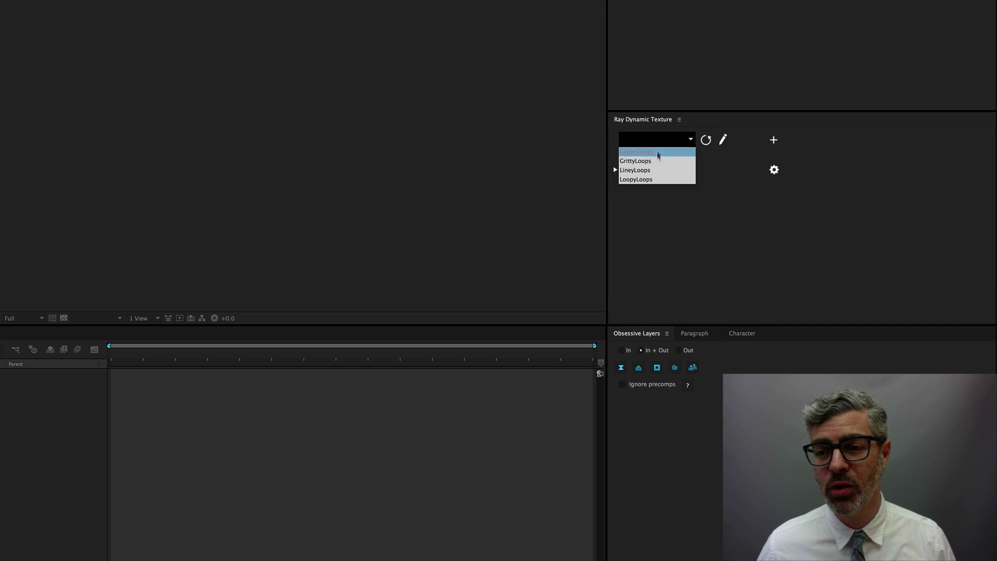
{"action": "left_click", "coordinate": [655, 152]}
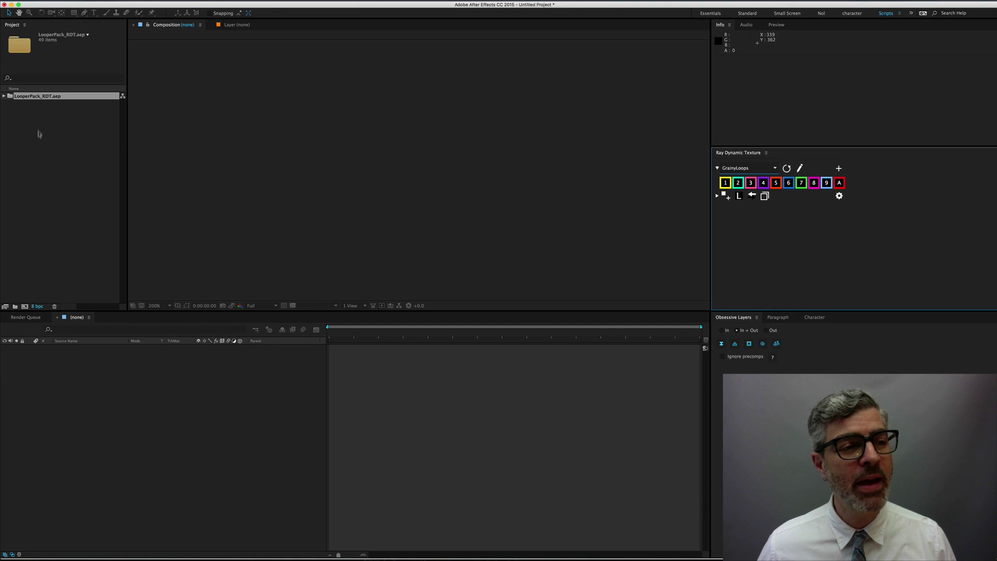
{"action": "left_click", "coordinate": [4, 97]}
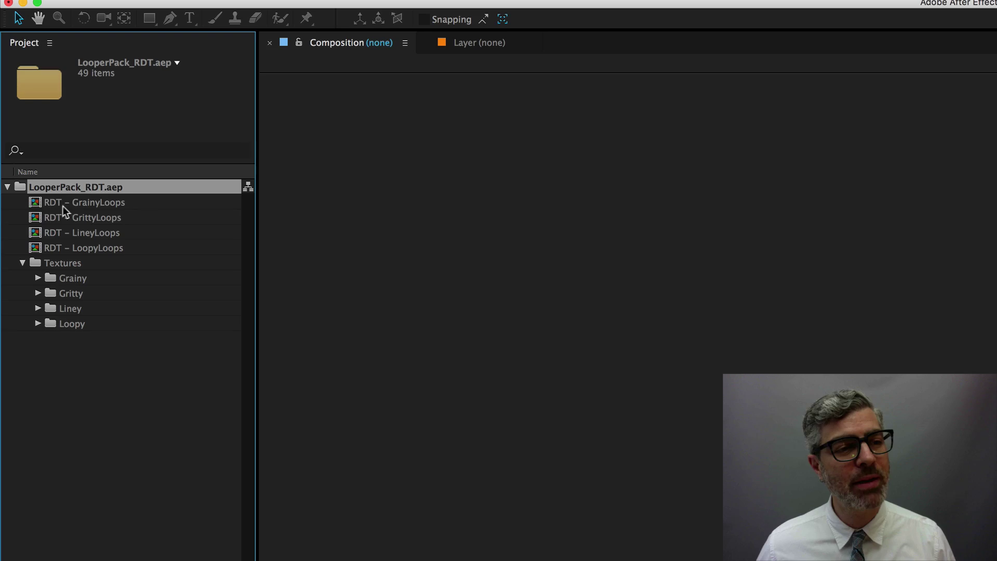
Step: Open and preview RDT - GrainyLoops, then browse the RDT - LineyLoops and RDT - GrittyLoops comps
{"action": "double_click", "coordinate": [32, 204]}
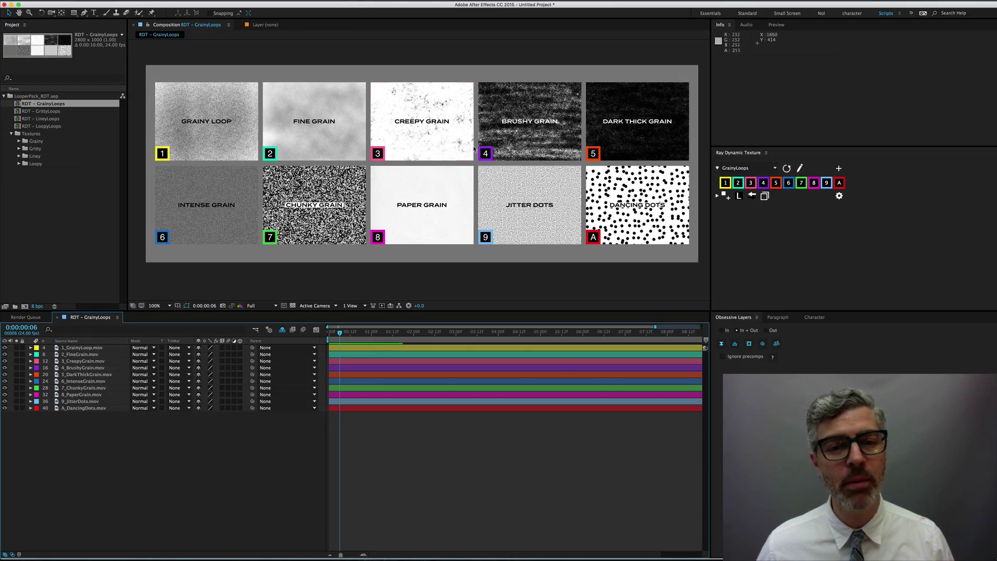
{"action": "key", "text": "space"}
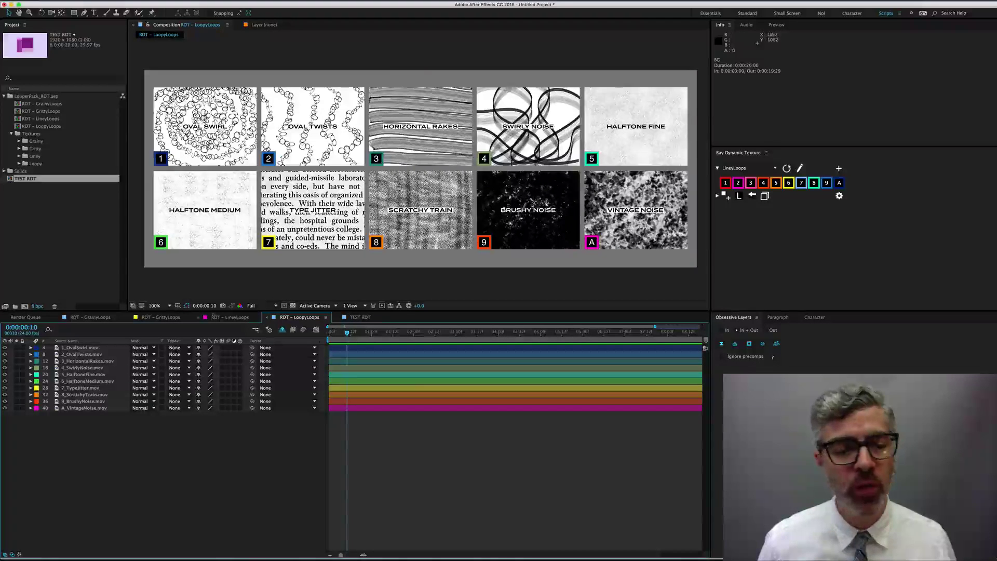
{"action": "left_click", "coordinate": [221, 318]}
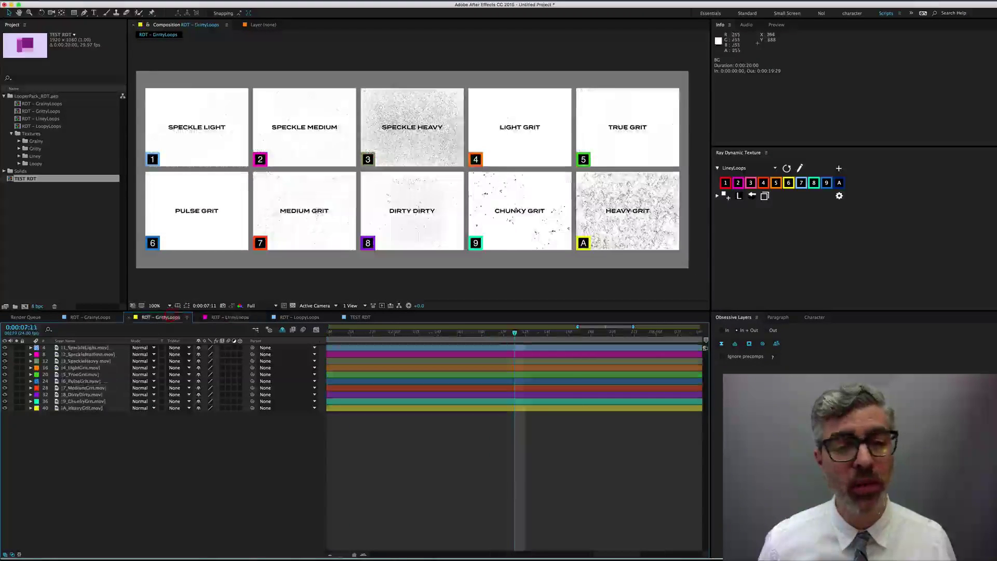
{"action": "left_click", "coordinate": [163, 317]}
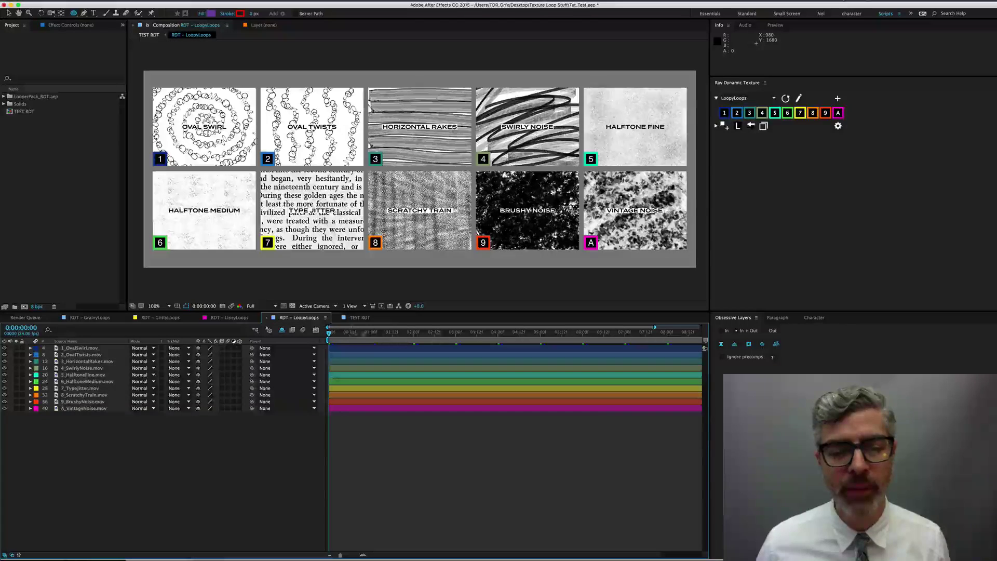
Step: Switch to TEST RDT, stop playback, zoom and centre the view, and select the Rect layer
{"action": "left_click", "coordinate": [359, 318]}
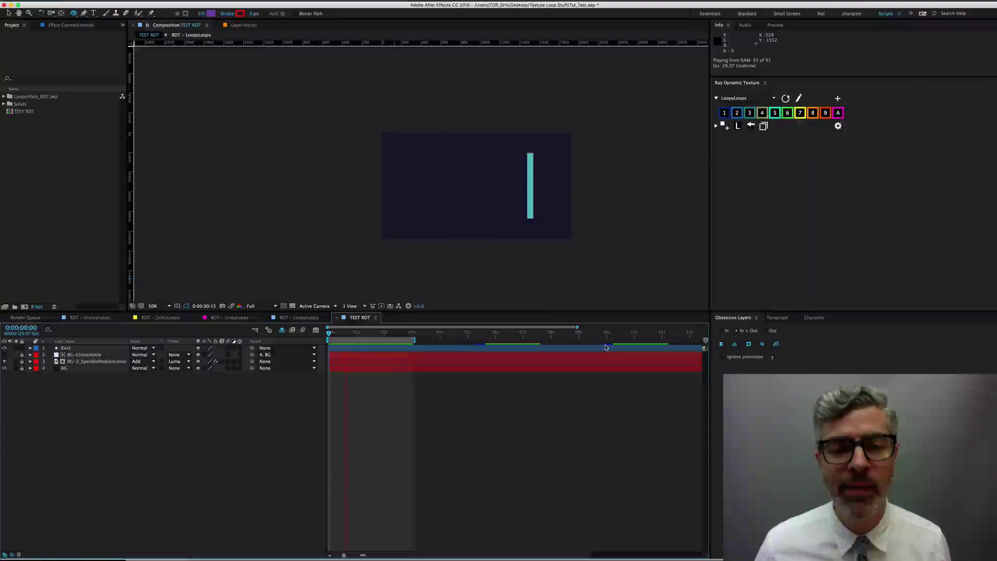
{"action": "key", "text": "space"}
{"action": "key", "text": "ctrl+Down"}
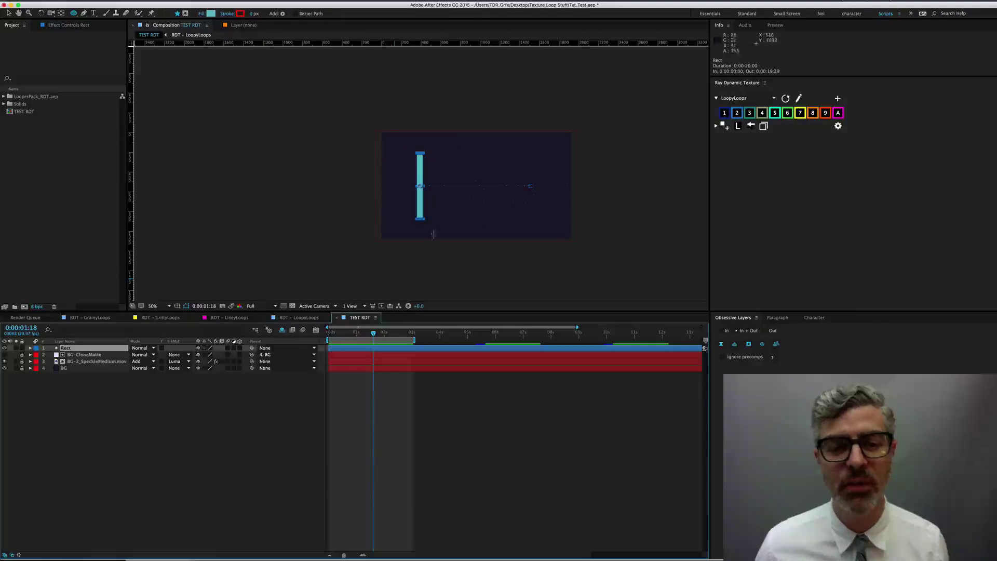
{"action": "scroll", "coordinate": [434, 225], "scroll_direction": "up", "scroll_amount": 1}
{"action": "left_click_drag", "start_coordinate": [554, 148], "coordinate": [473, 179]}
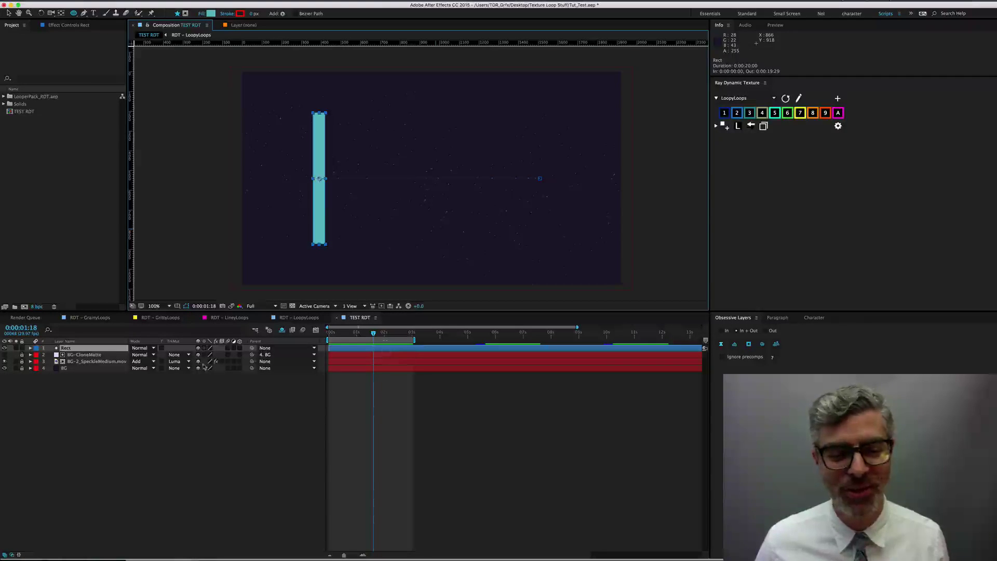
{"action": "left_click", "coordinate": [70, 349]}
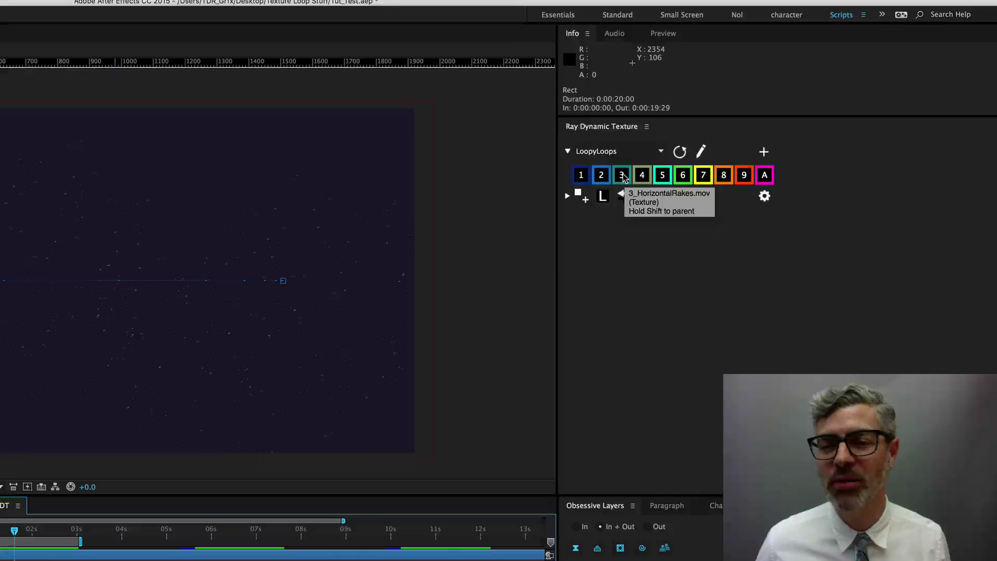
Step: Apply LoopyLoops texture 3 (HorizontalRakes) to the Rect layer, then zoom out and pan to see it
{"action": "left_click", "coordinate": [623, 177]}
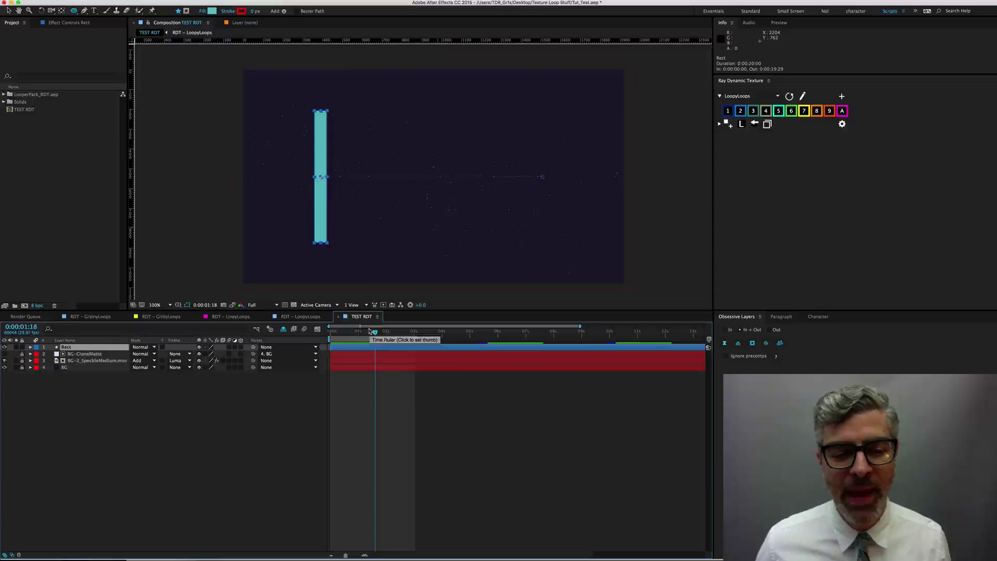
{"action": "key", "text": "space"}
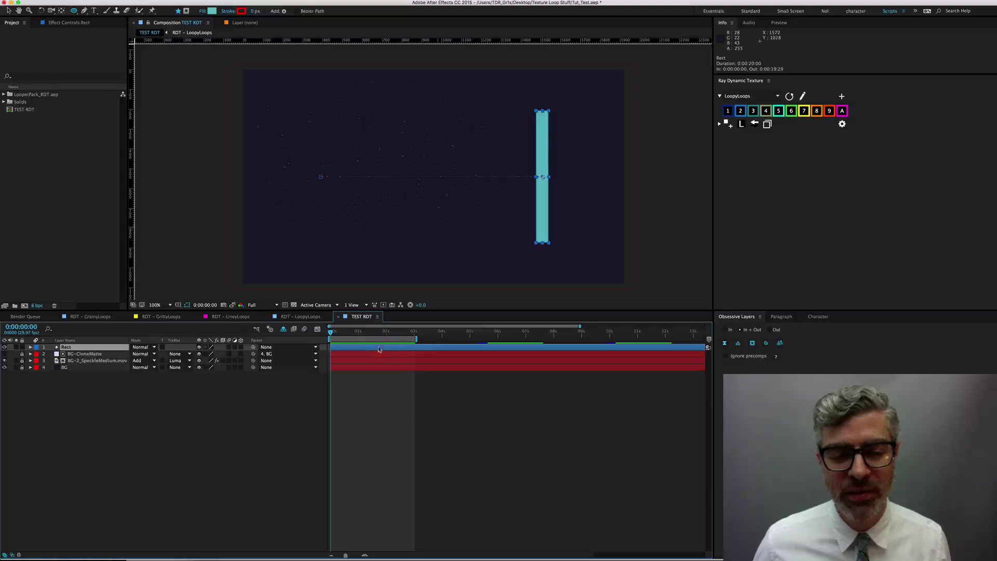
{"action": "left_click", "coordinate": [756, 110]}
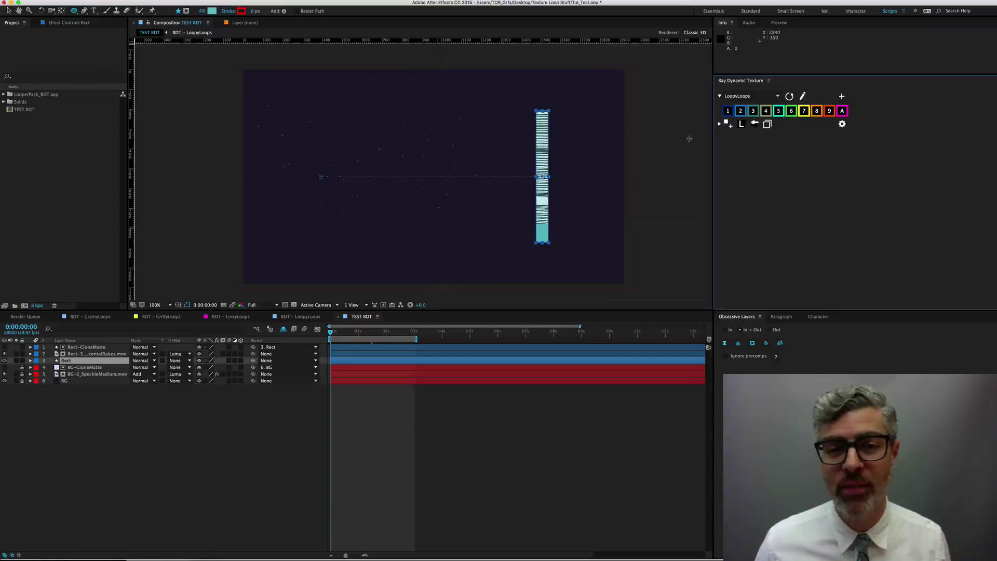
{"action": "scroll", "coordinate": [520, 188], "scroll_direction": "down", "scroll_amount": 2}
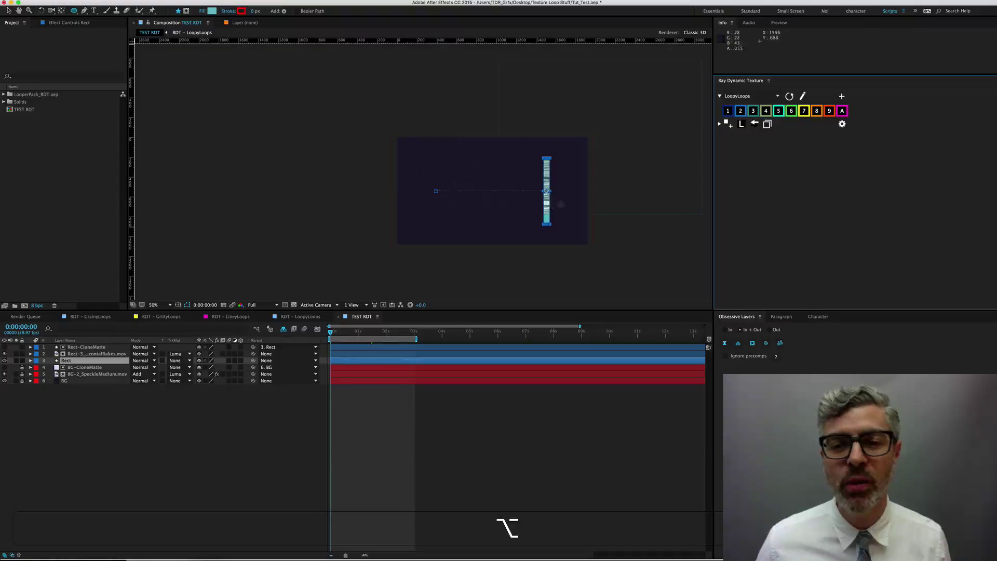
{"action": "left_click_drag", "start_coordinate": [502, 190], "coordinate": [432, 205]}
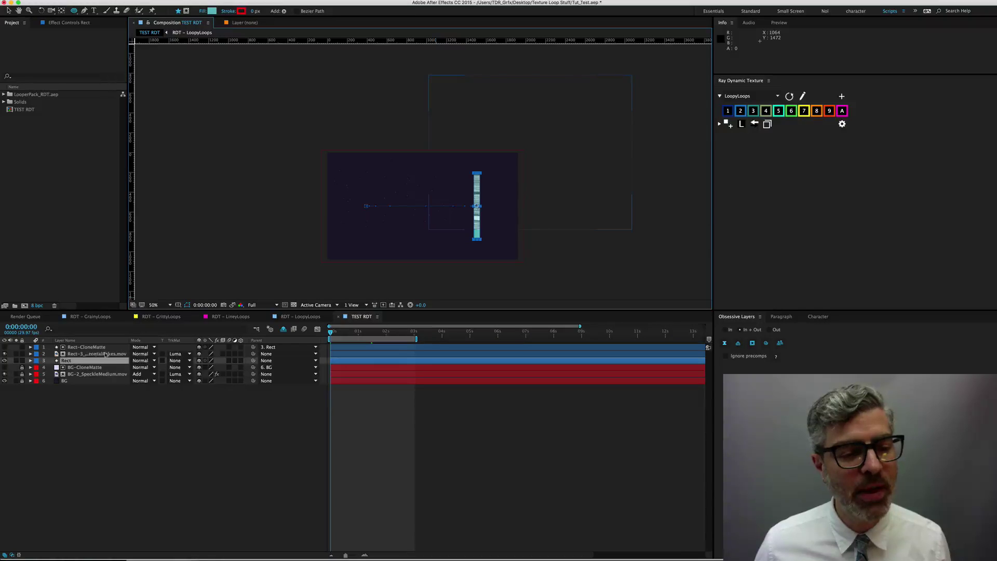
Step: Centre the Rect-3_HorizontalRakes layer over the comp, scale it to 75%, and preview
{"action": "left_click", "coordinate": [86, 354]}
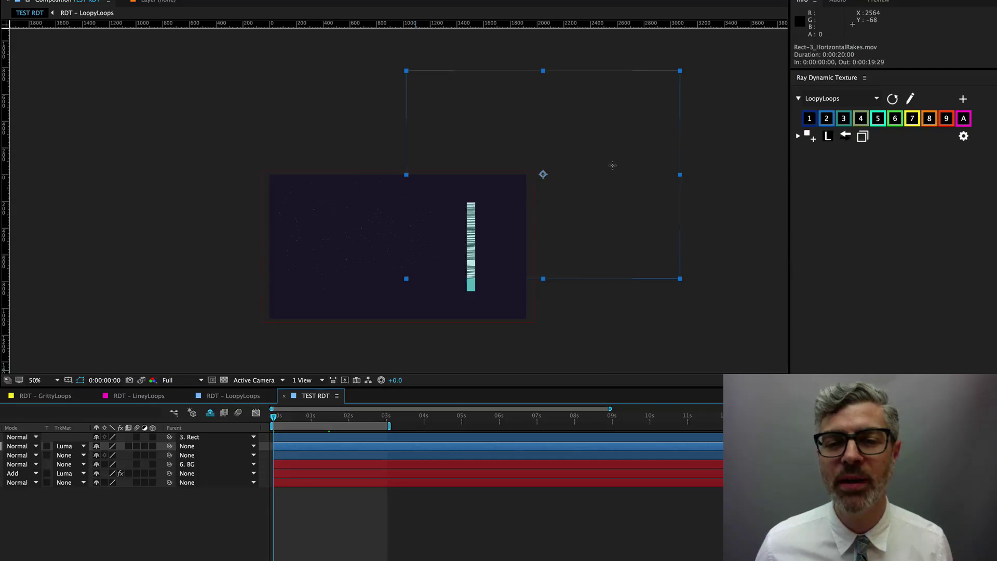
{"action": "left_click_drag", "start_coordinate": [610, 161], "coordinate": [473, 214]}
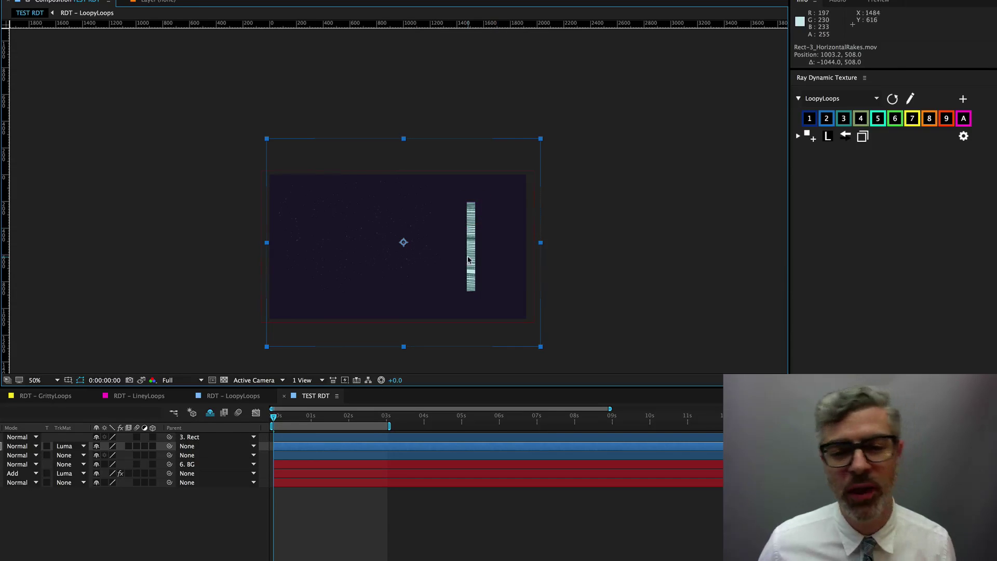
{"action": "left_click_drag", "start_coordinate": [541, 142], "coordinate": [508, 158]}
{"action": "scroll", "coordinate": [438, 250], "scroll_direction": "up", "scroll_amount": 2}
{"action": "left_click_drag", "start_coordinate": [527, 271], "coordinate": [586, 219]}
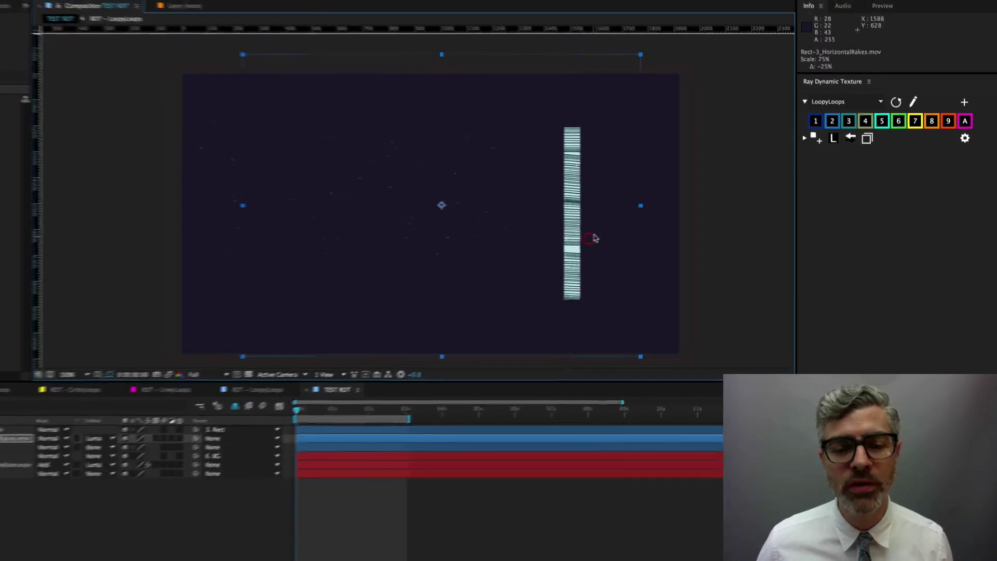
{"action": "key", "text": "space"}
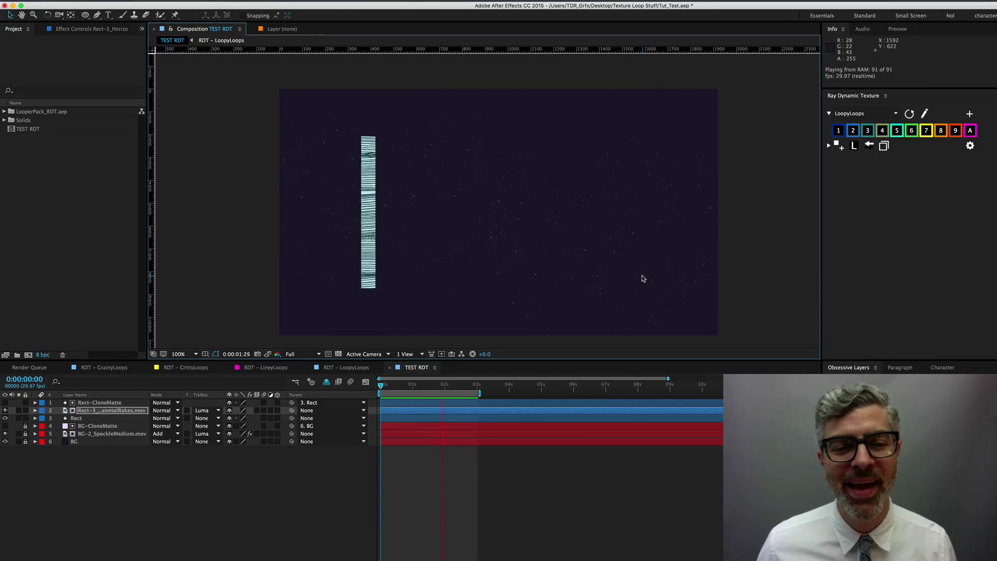
Step: Enable time remapping on the rake layer and move its end keyframe to 0:00:03:18
{"action": "key", "text": "space"}
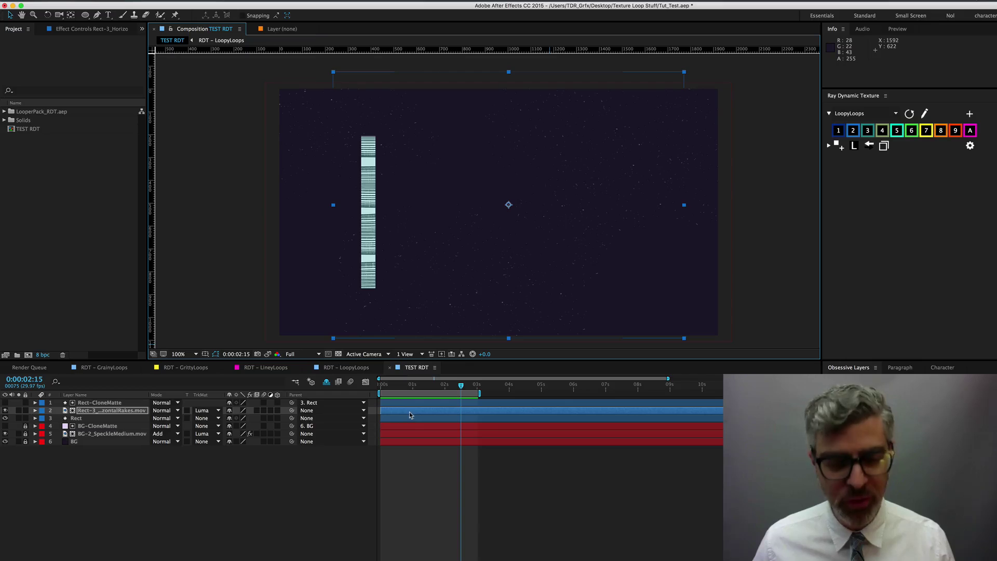
{"action": "key", "text": "super+alt+t"}
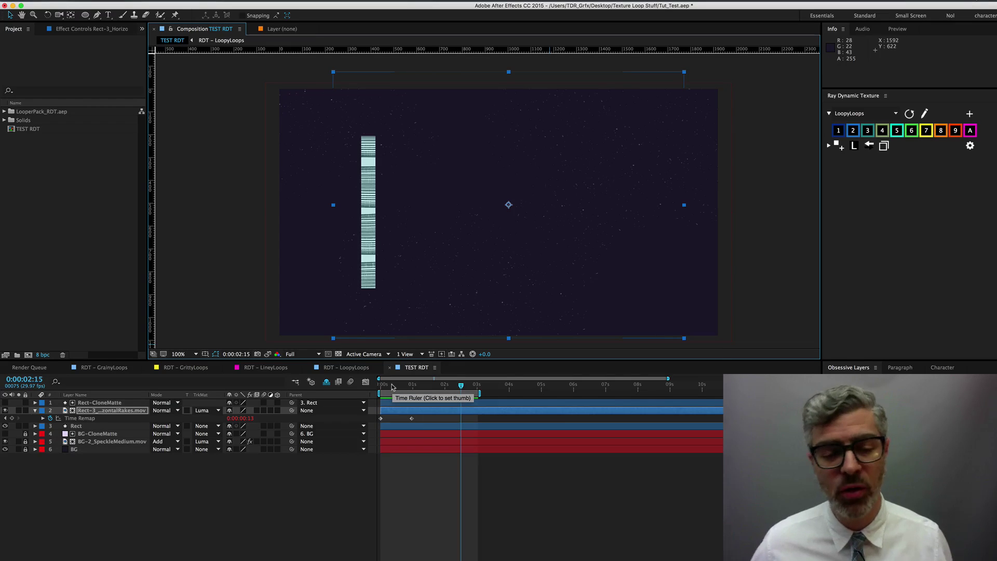
{"action": "left_click", "coordinate": [411, 419]}
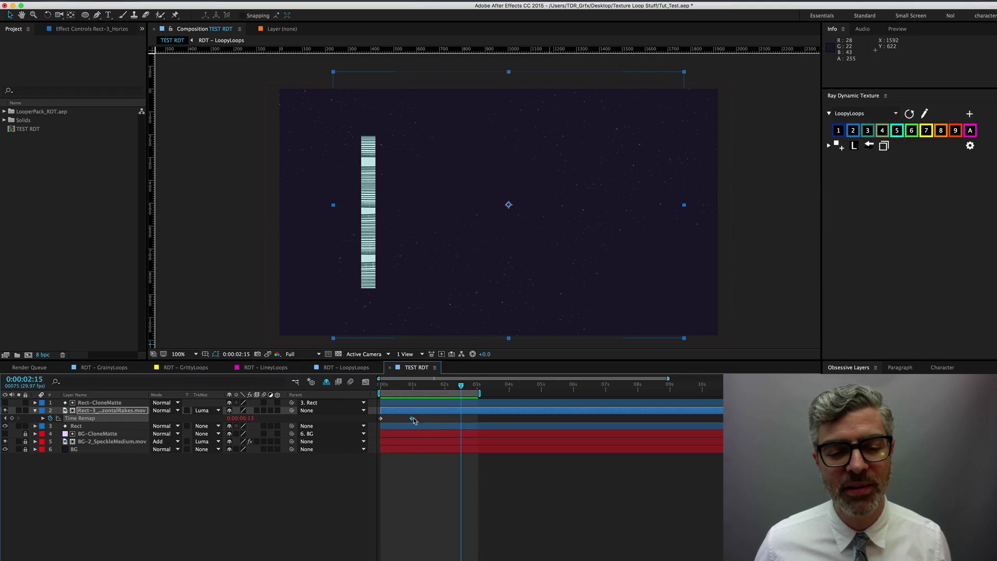
{"action": "left_click_drag", "start_coordinate": [412, 419], "coordinate": [497, 422]}
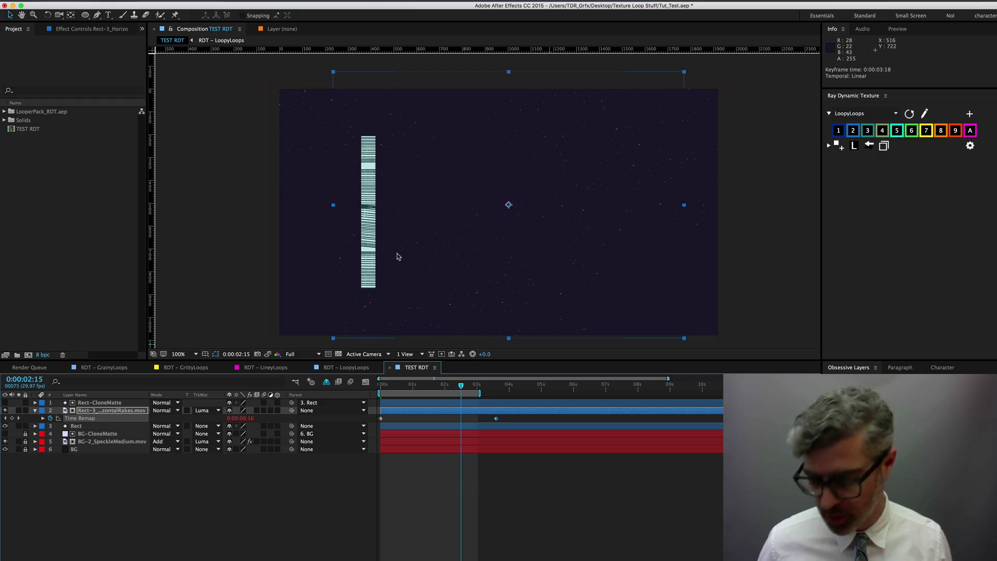
Step: Preview the sliding bar animation and return to the comp's first frame
{"action": "key", "text": "space"}
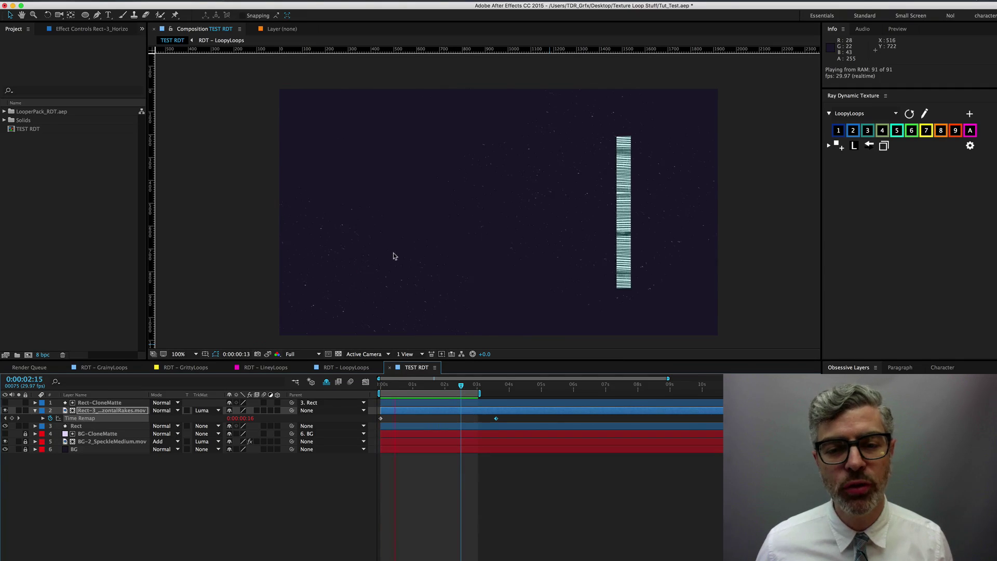
{"action": "key", "text": "space"}
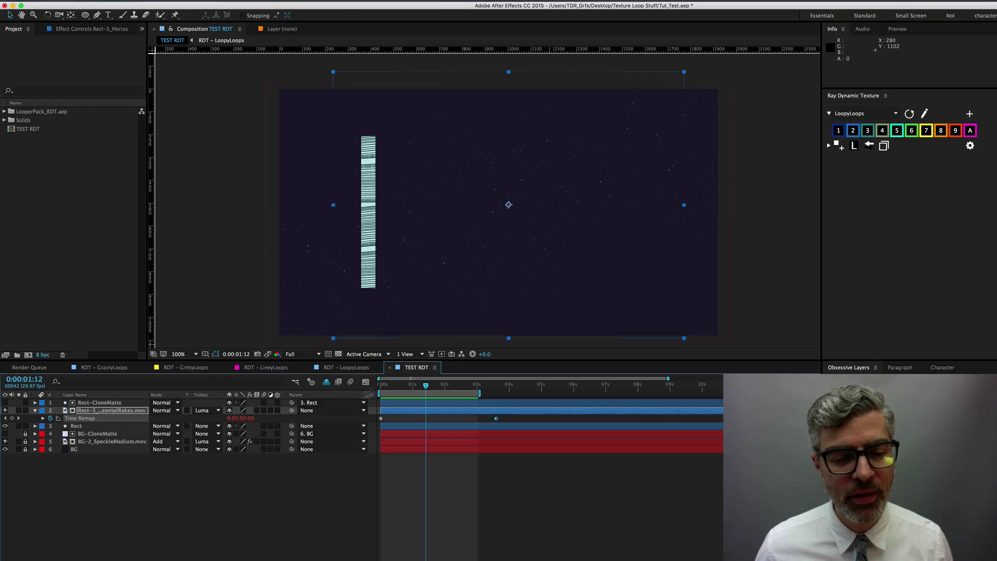
{"action": "key", "text": "Home"}
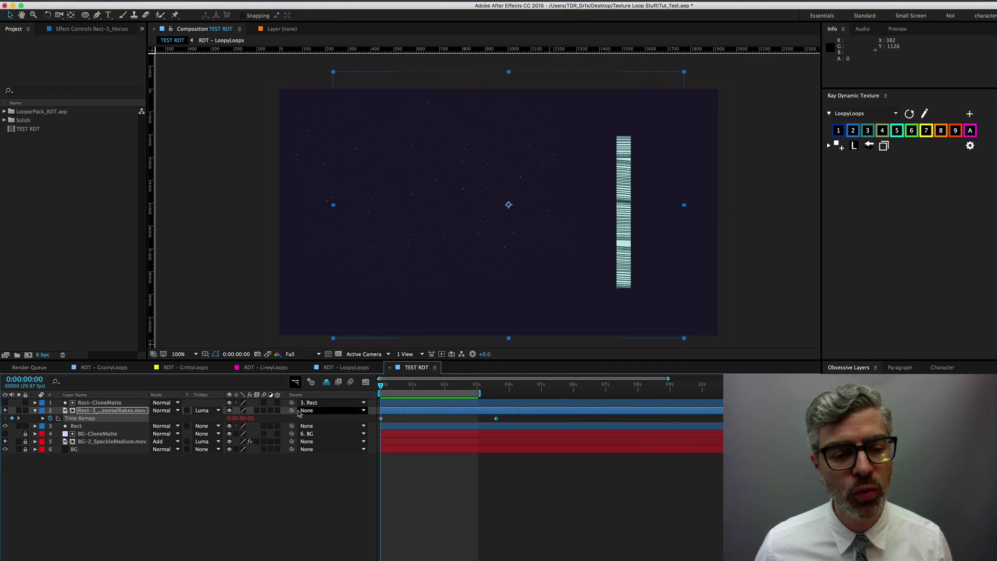
Step: Parent the rake texture layer to Rect, preview it, and toggle its visibility off and on
{"action": "left_click_drag", "start_coordinate": [292, 411], "coordinate": [82, 427]}
{"action": "key", "text": "space"}
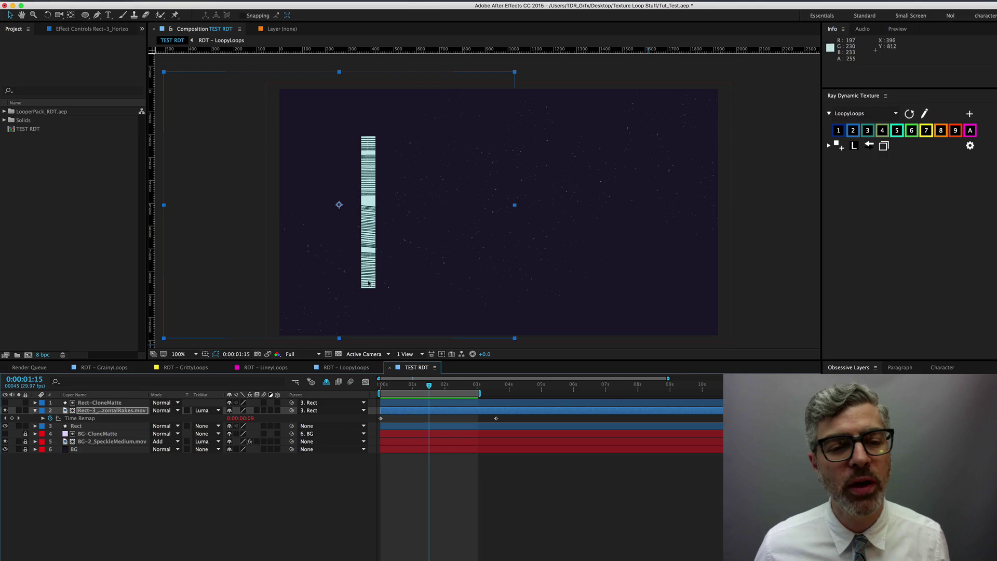
{"action": "left_click", "coordinate": [6, 410]}
{"action": "left_click", "coordinate": [5, 411]}
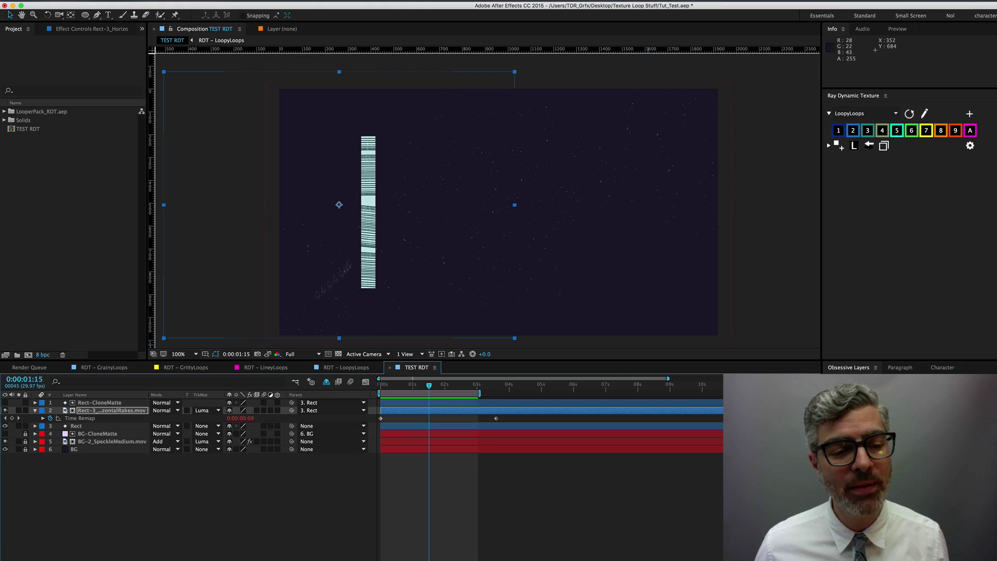
Step: Try Multiply, then set the rake texture layer's blend mode to Add and select it
{"action": "left_click", "coordinate": [163, 410]}
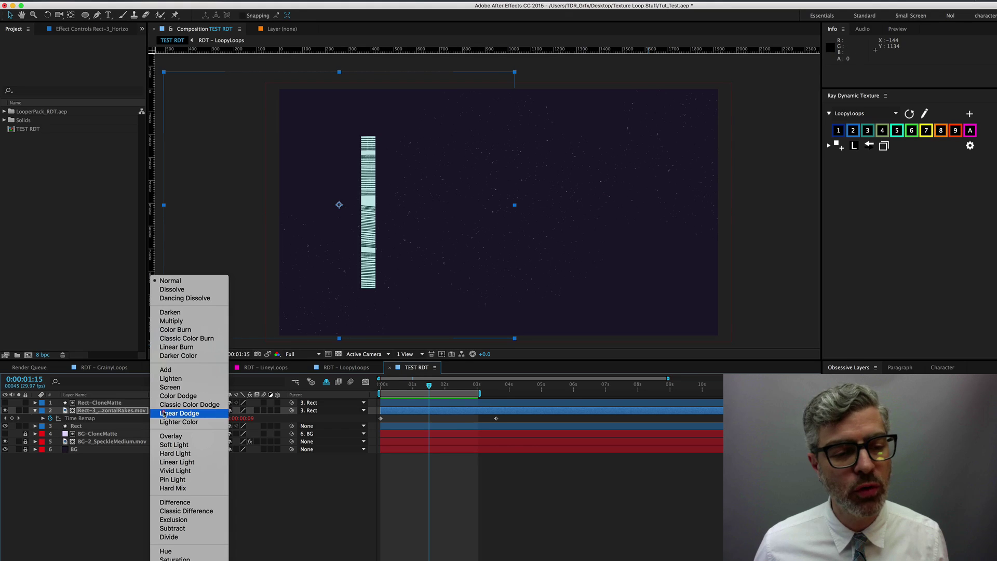
{"action": "left_click", "coordinate": [173, 321]}
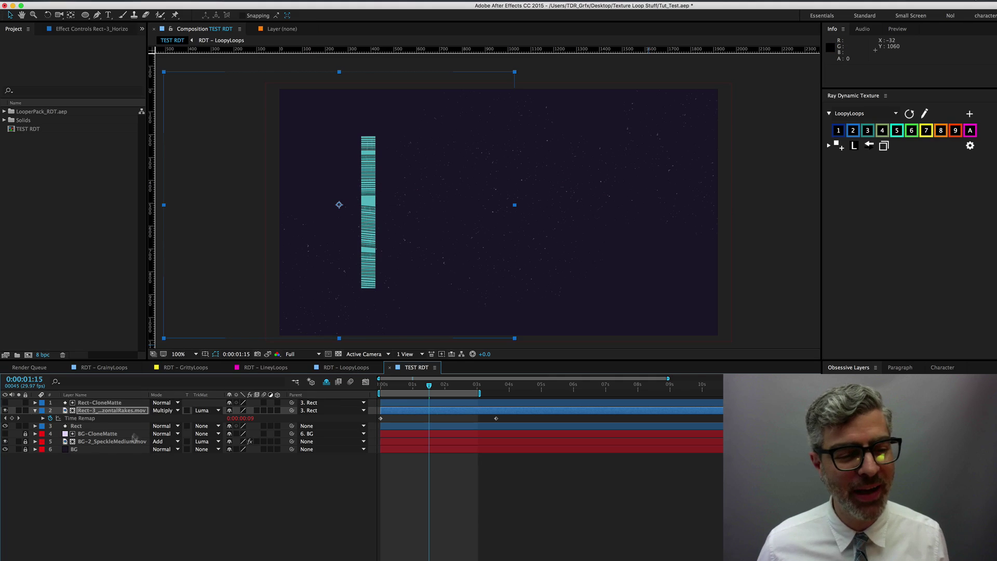
{"action": "left_click", "coordinate": [163, 411]}
{"action": "left_click", "coordinate": [167, 371]}
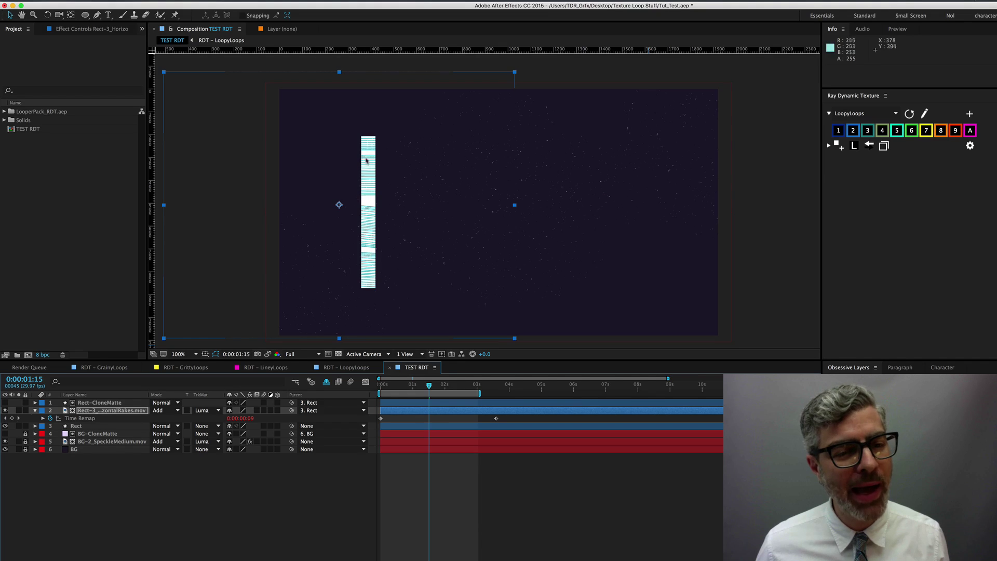
{"action": "left_click", "coordinate": [91, 412]}
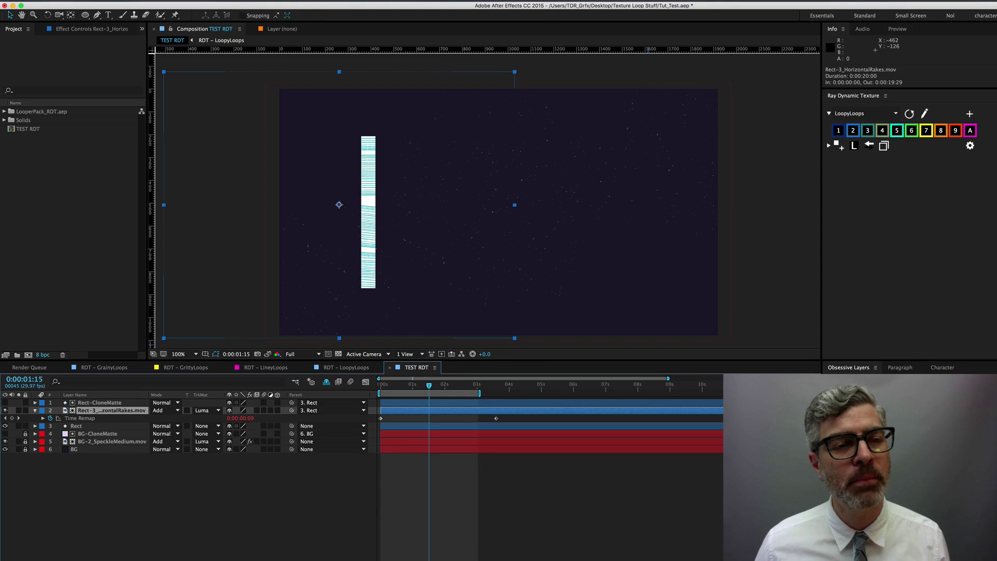
Step: Apply Effect > Channel > Invert to the rake texture layer and preview the result
{"action": "left_click", "coordinate": [239, 6]}
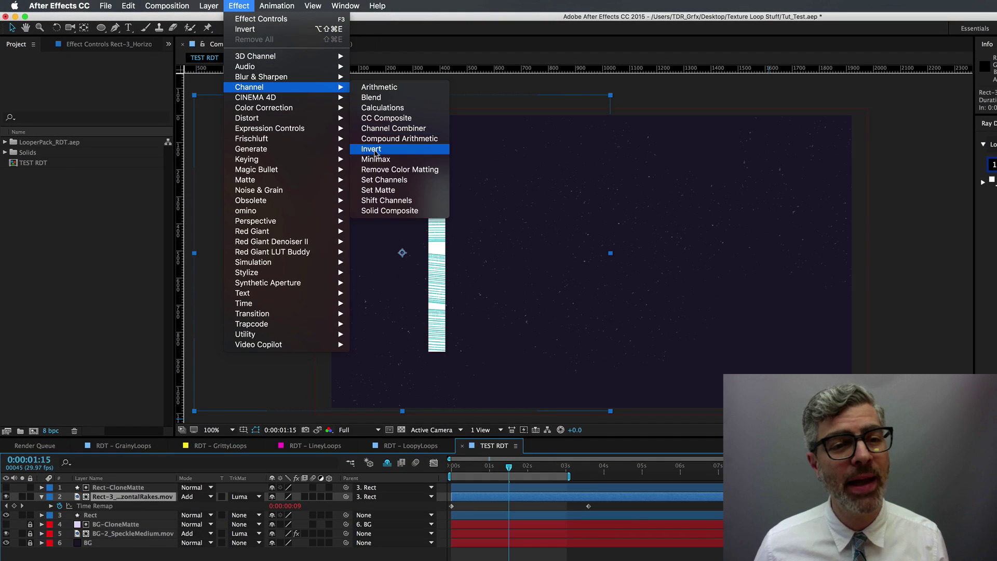
{"action": "left_click", "coordinate": [429, 151]}
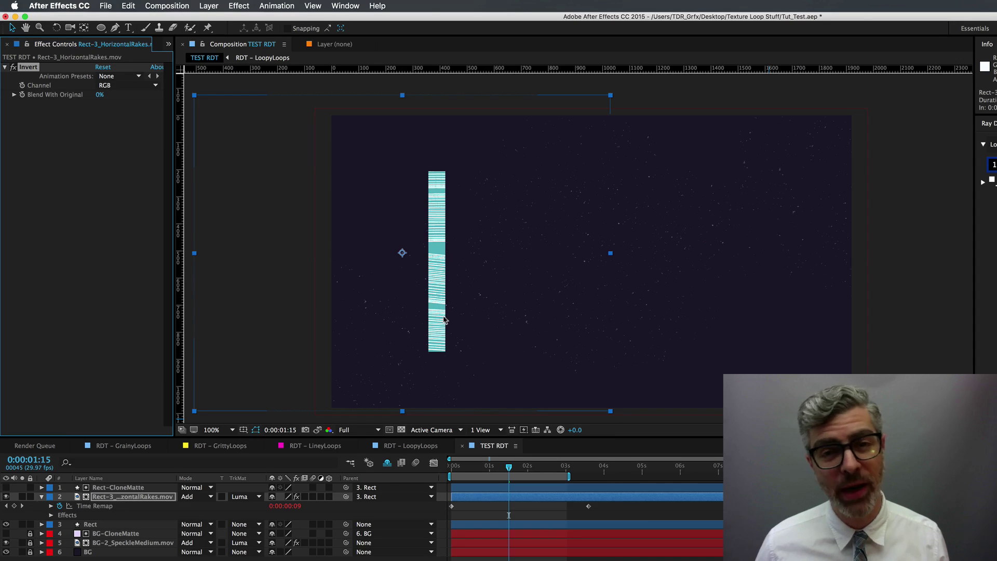
{"action": "key", "text": "space"}
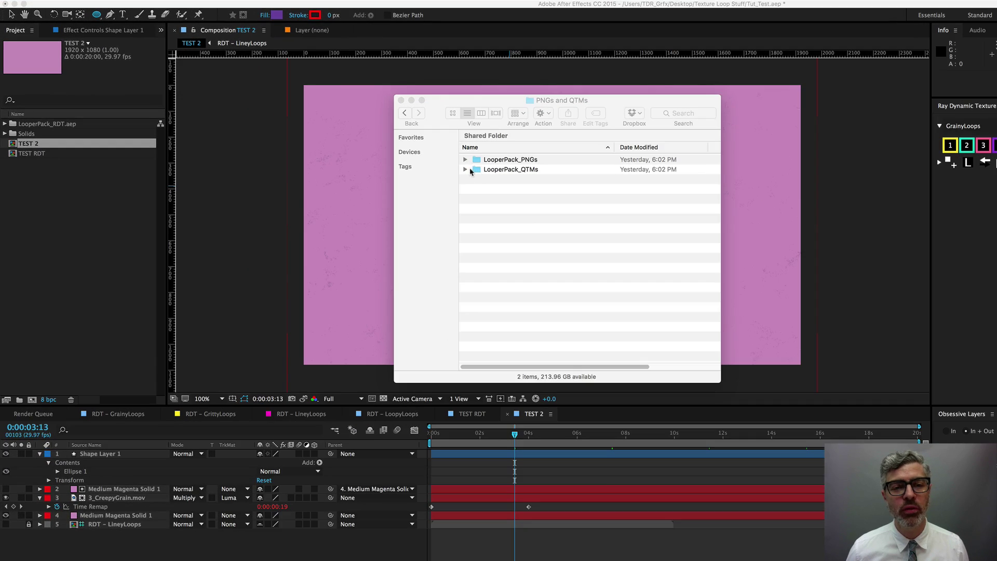
Step: Import 6_DiagonalScratchy.mov from LooperPack_QTMs > LineyLoops and add it as TEST 2's top layer
{"action": "left_click", "coordinate": [467, 169]}
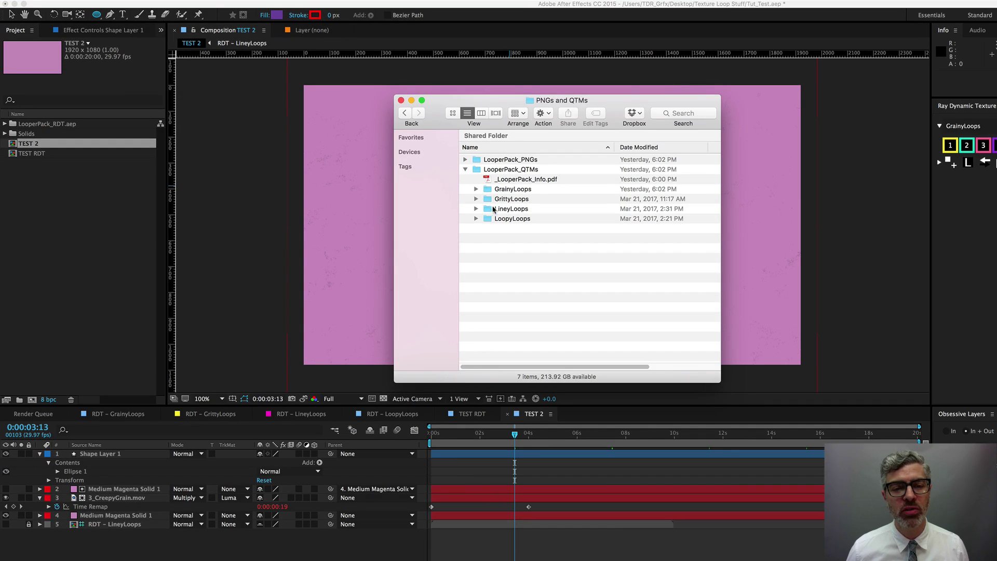
{"action": "left_click", "coordinate": [475, 209]}
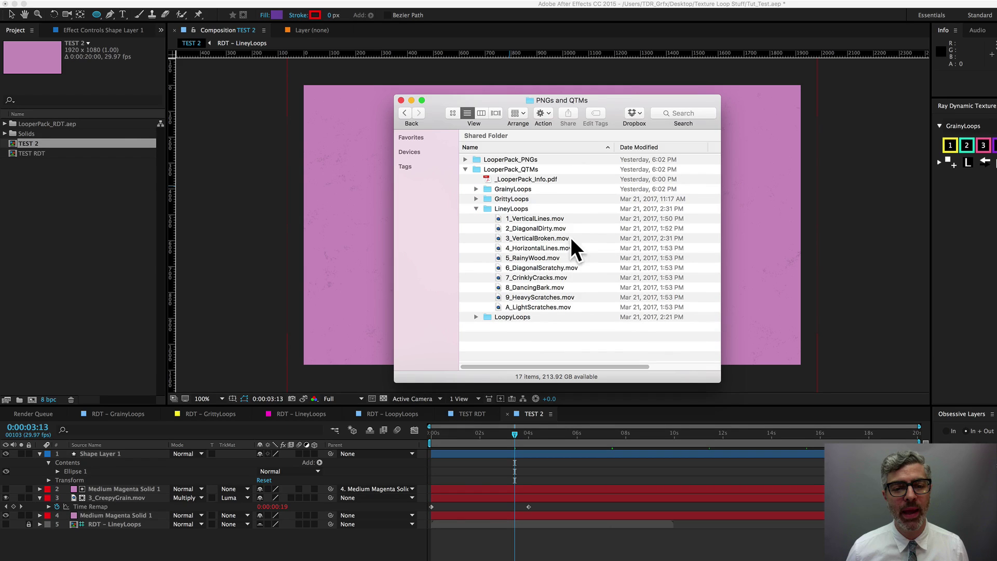
{"action": "left_click", "coordinate": [522, 269]}
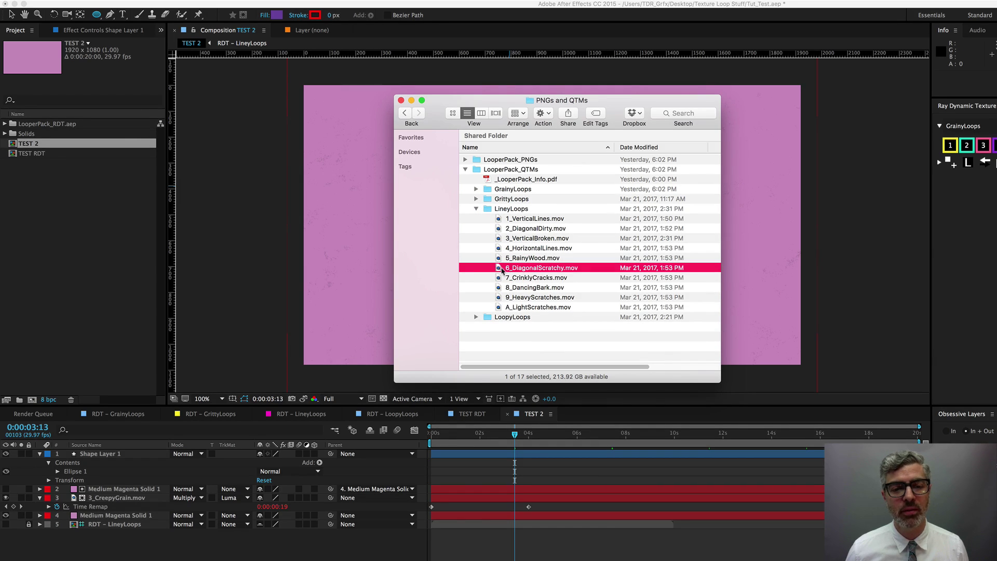
{"action": "left_click_drag", "start_coordinate": [502, 269], "coordinate": [102, 211]}
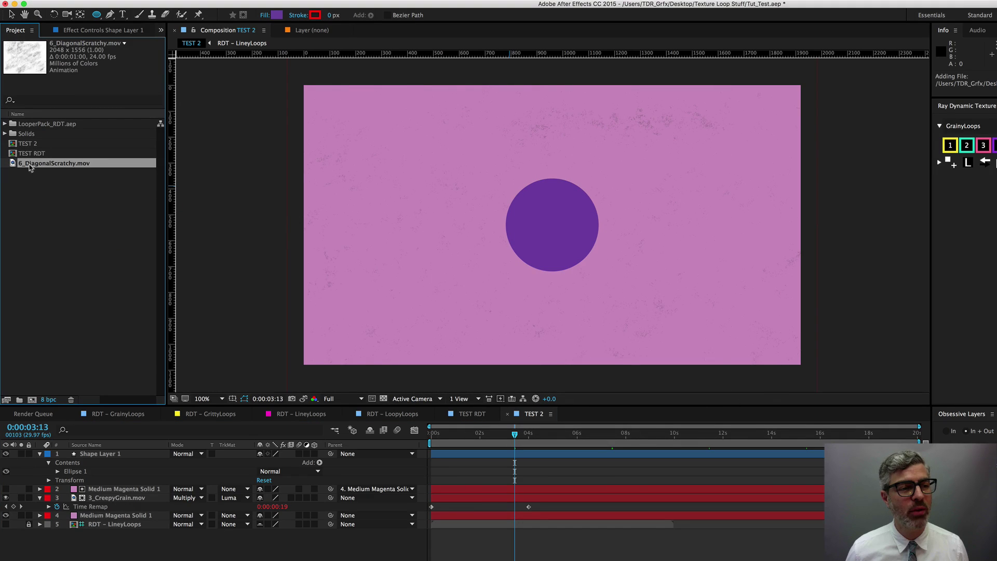
{"action": "left_click_drag", "start_coordinate": [16, 165], "coordinate": [451, 509]}
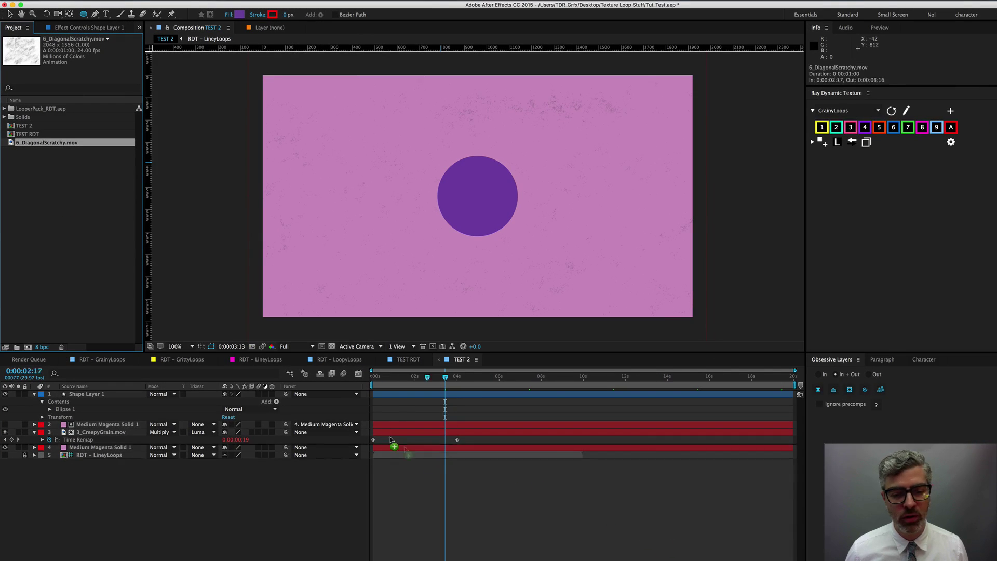
{"action": "left_click_drag", "start_coordinate": [391, 440], "coordinate": [383, 394]}
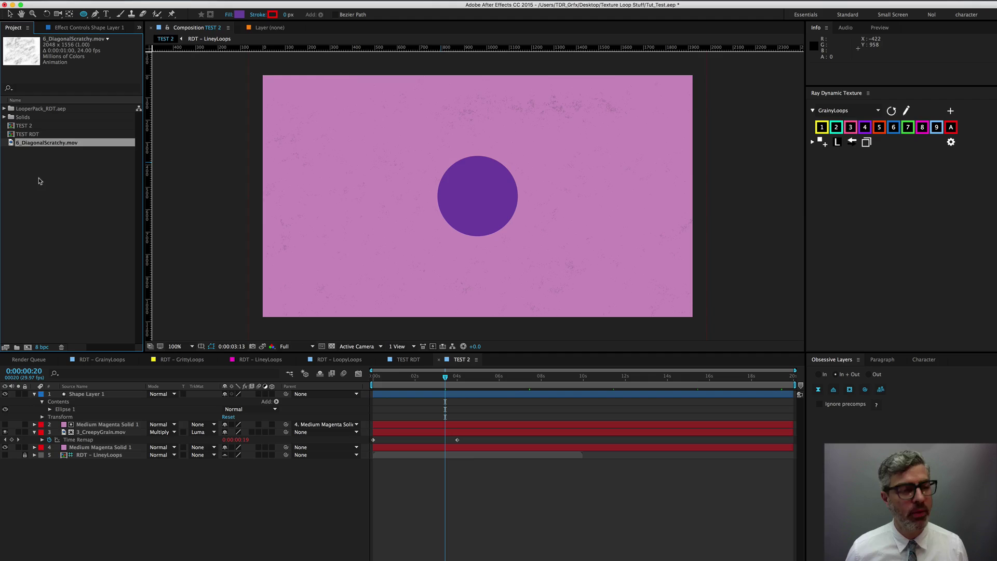
{"action": "key", "text": "super+slash"}
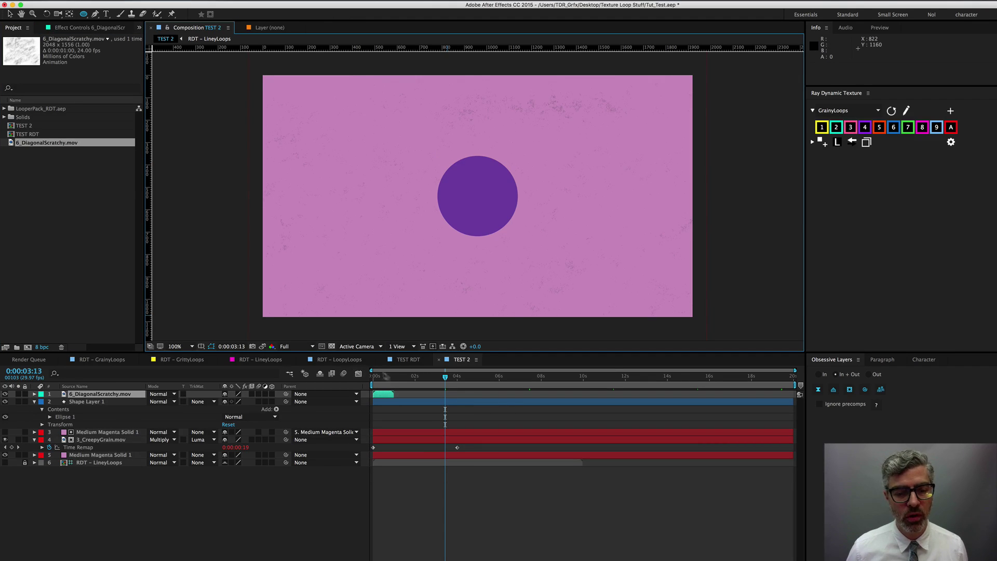
Step: At 0:00:00:15, deselect the shape layer and enable time remapping on 6_DiagonalScratchy.mov
{"action": "left_click", "coordinate": [384, 377]}
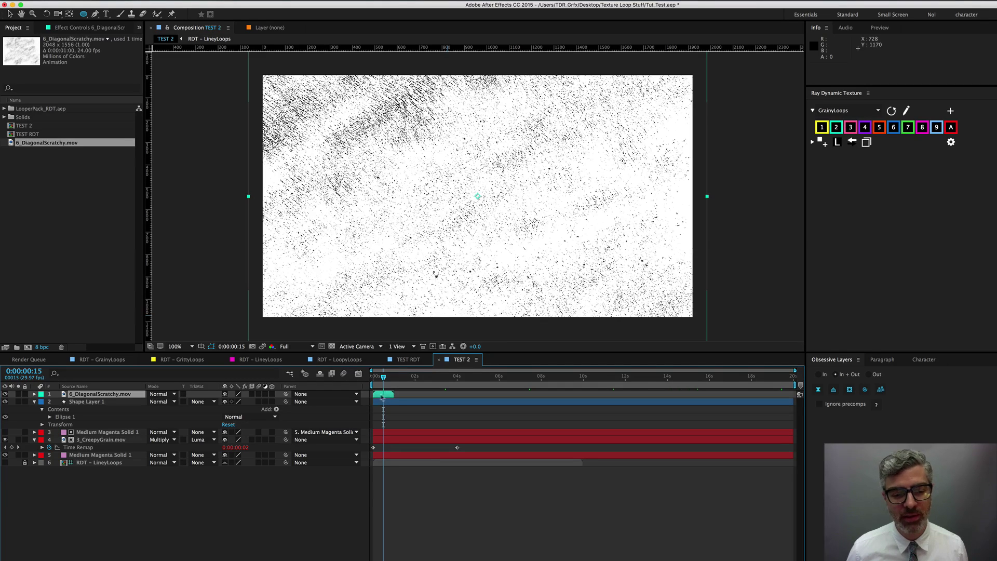
{"action": "left_click", "coordinate": [383, 404]}
{"action": "key", "text": "super+shift+a"}
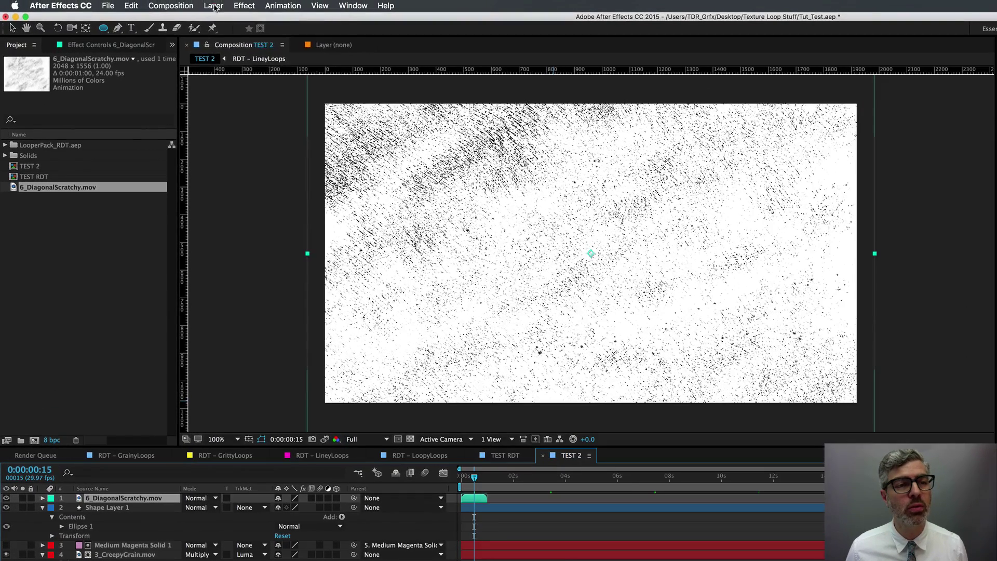
{"action": "left_click", "coordinate": [173, 1]}
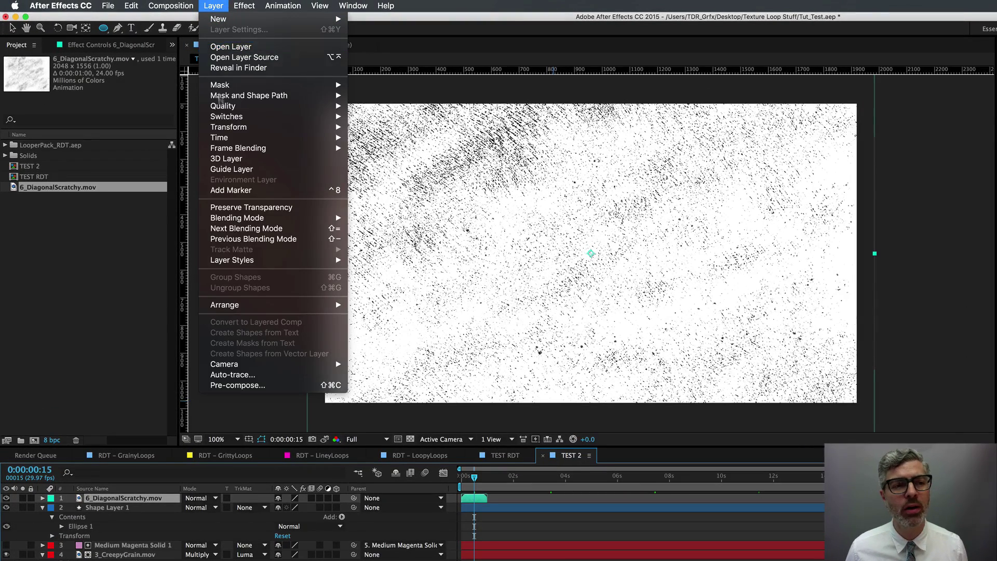
{"action": "mouse_move", "coordinate": [239, 138]}
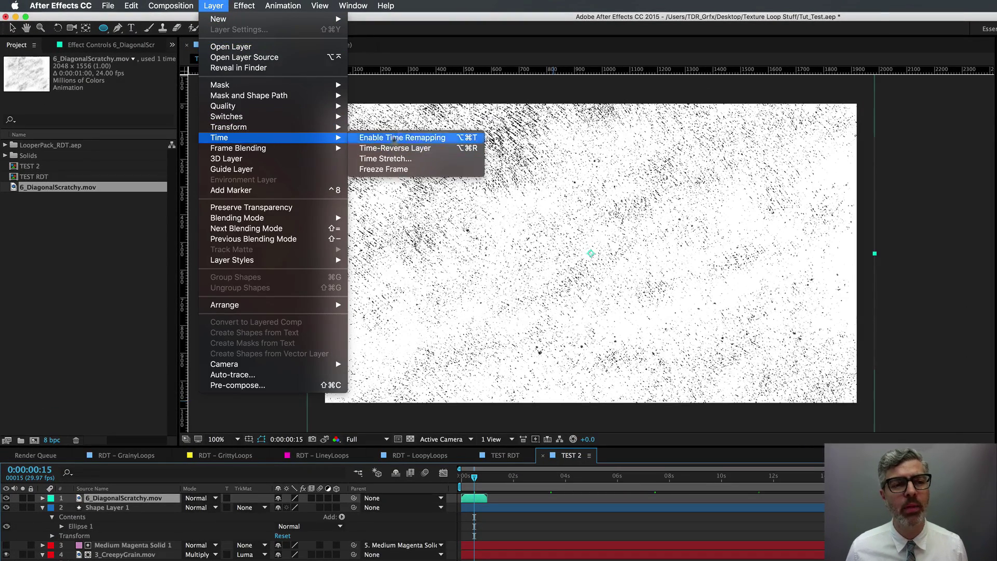
{"action": "left_click", "coordinate": [463, 139]}
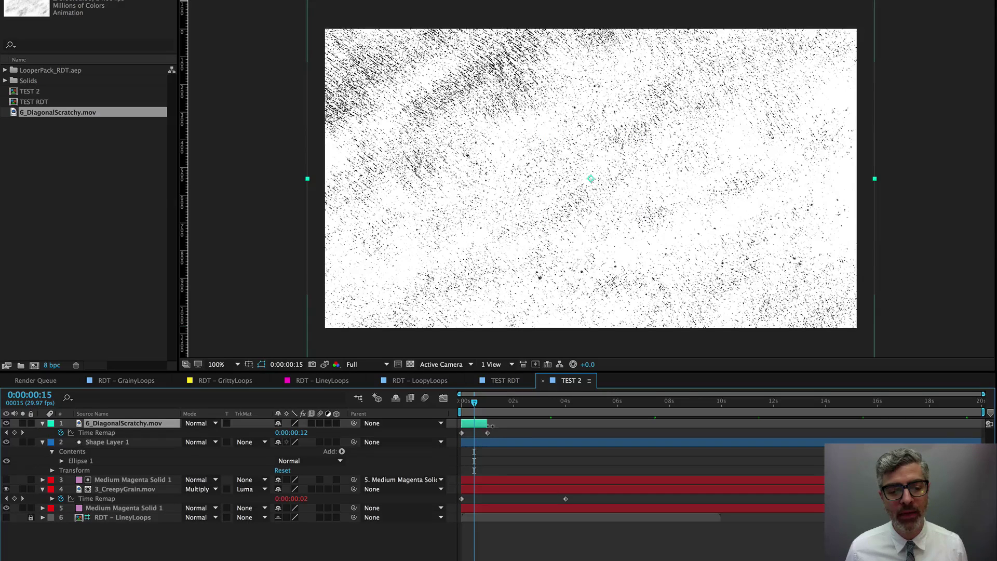
Step: Extend the scratch layer to about 14.5 seconds and give Time Remap a loopOut() expression
{"action": "left_click_drag", "start_coordinate": [486, 423], "coordinate": [840, 423]}
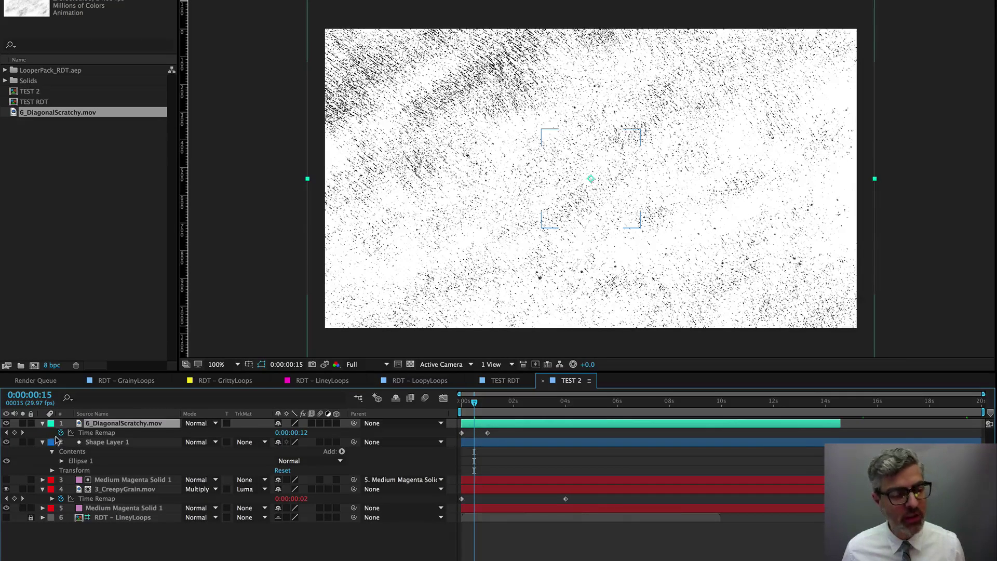
{"action": "left_click", "coordinate": [61, 432], "text": "alt"}
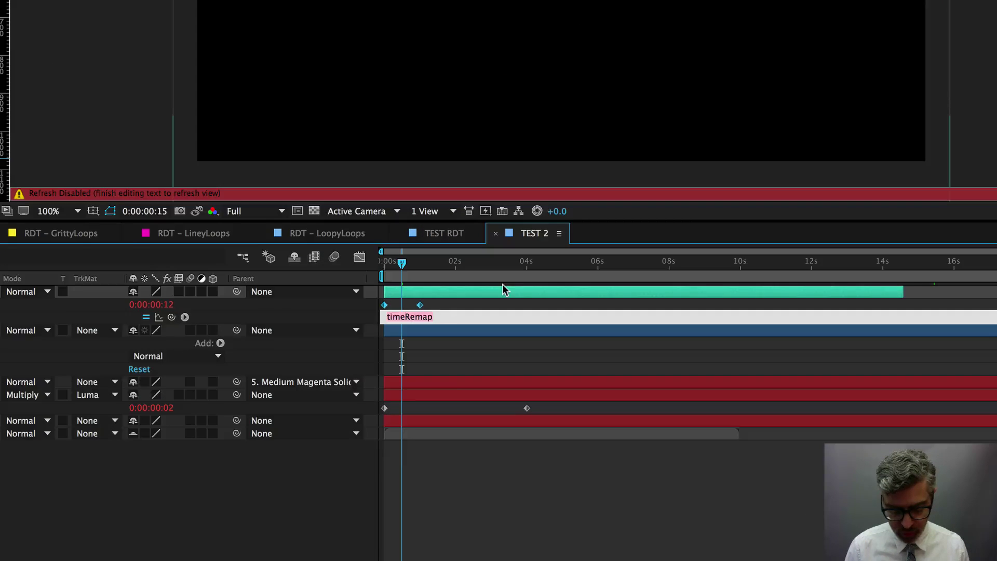
{"action": "type", "text": "loopOut("}
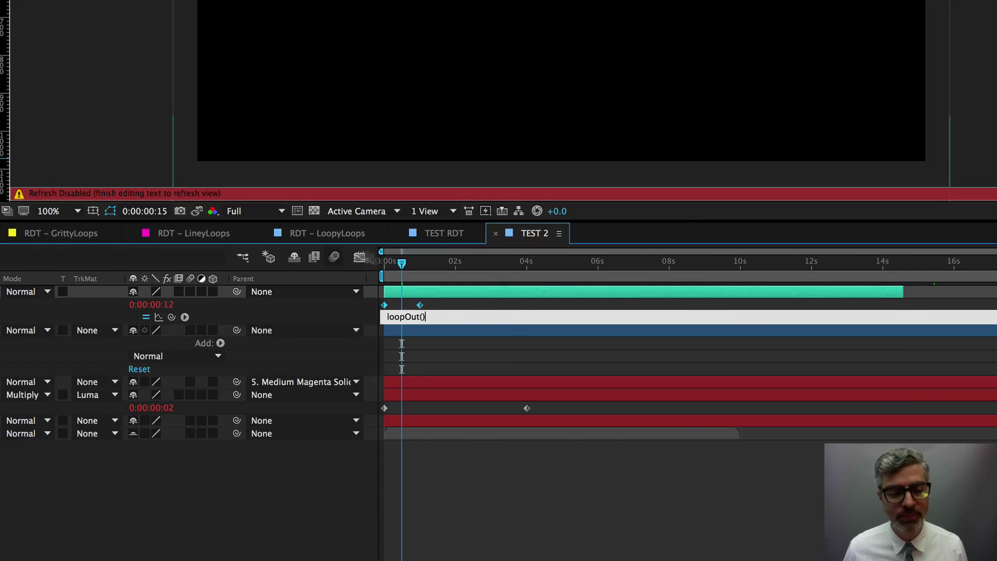
{"action": "left_click", "coordinate": [436, 299]}
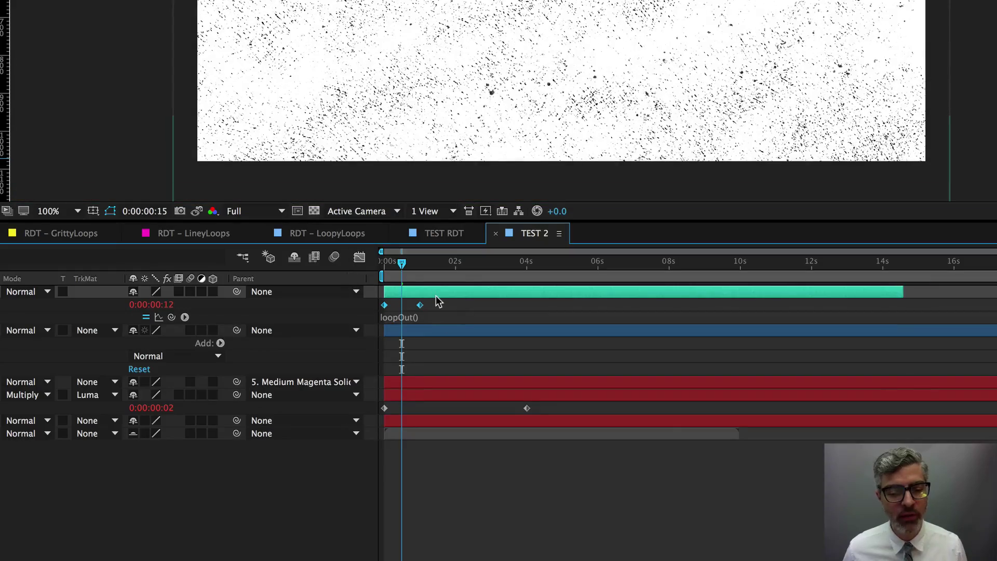
Step: Move the second Time Remap keyframe out to about 4 seconds after checking the loop
{"action": "left_click", "coordinate": [476, 470]}
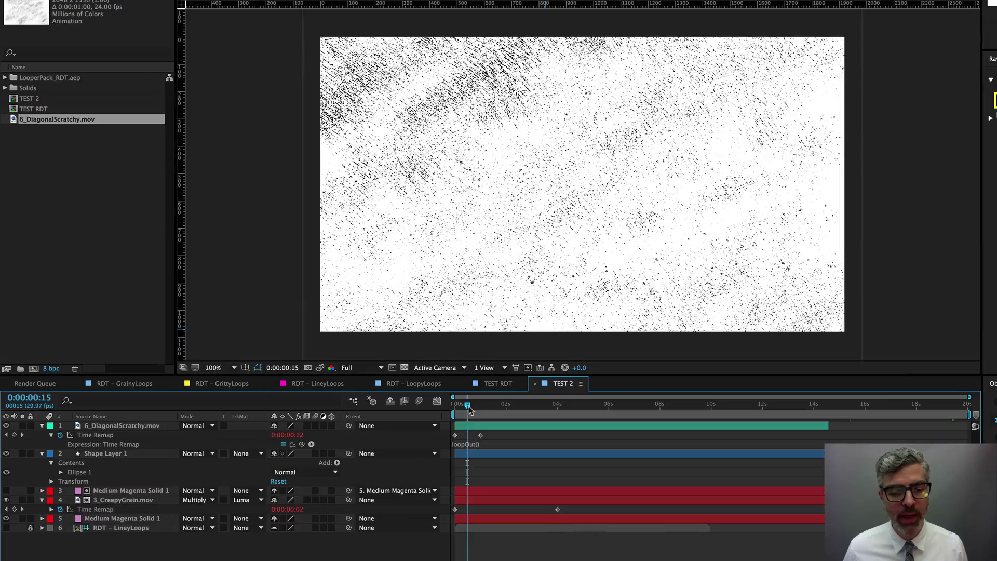
{"action": "left_click_drag", "start_coordinate": [470, 410], "coordinate": [786, 405]}
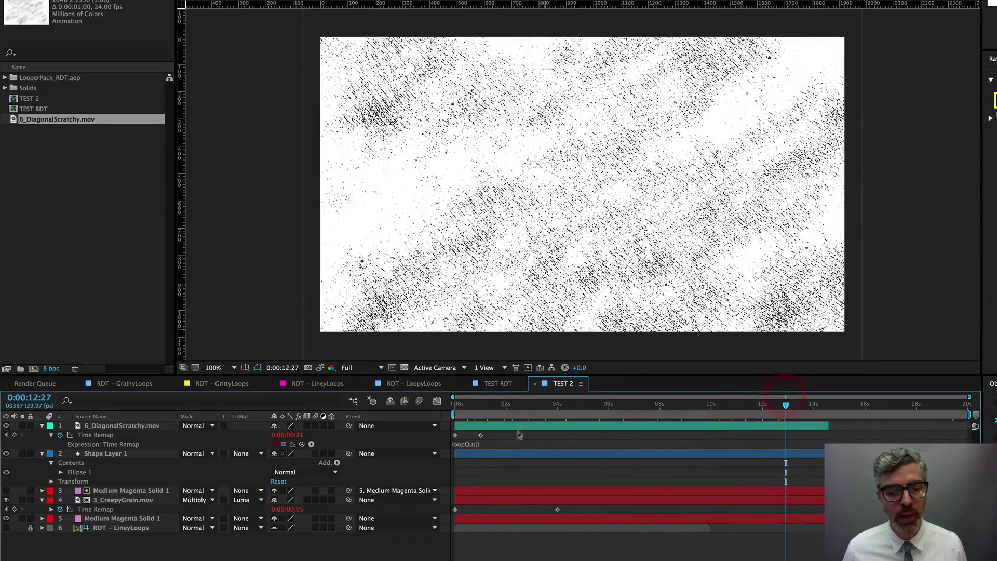
{"action": "left_click", "coordinate": [480, 437]}
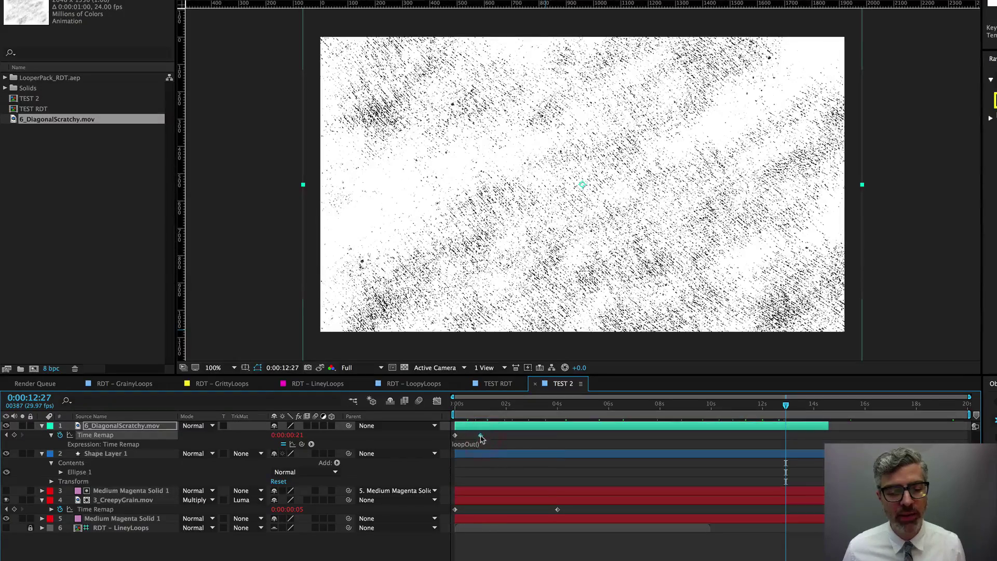
{"action": "mouse_move", "coordinate": [481, 438]}
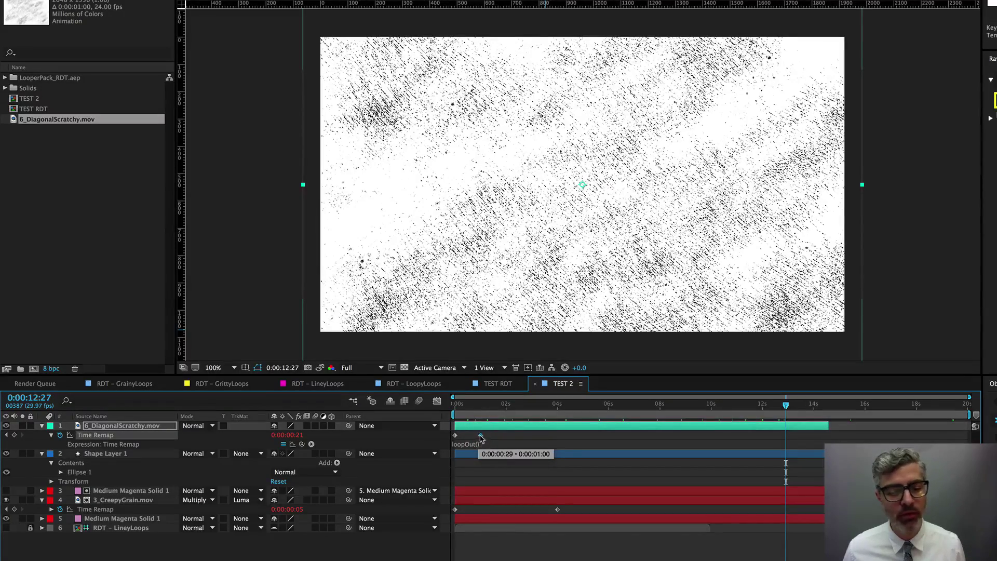
{"action": "left_click_drag", "start_coordinate": [481, 437], "coordinate": [558, 436]}
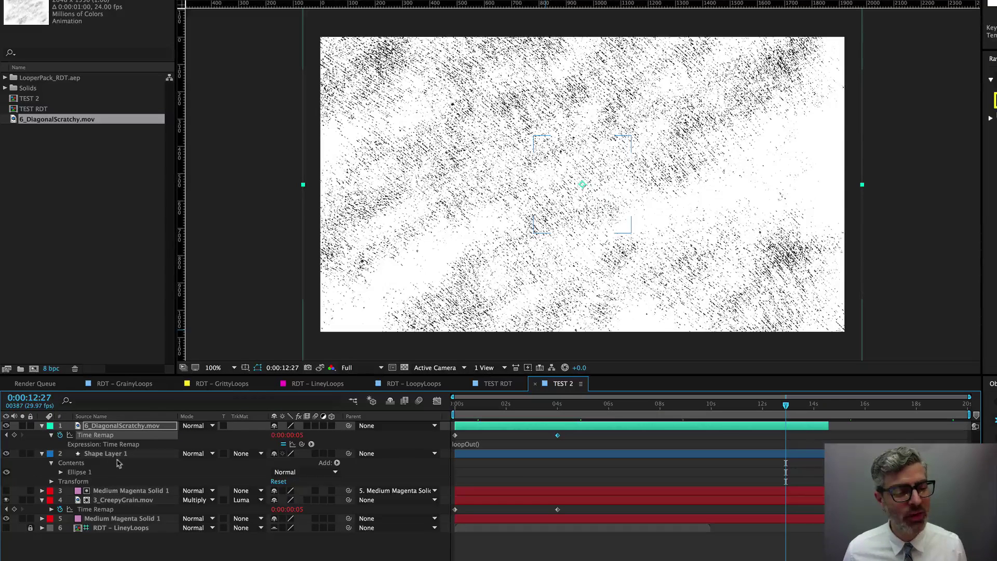
Step: Rename the shape layer to Circle, duplicate it, and parent the top Circle 2 copy to Circle
{"action": "left_click", "coordinate": [116, 454]}
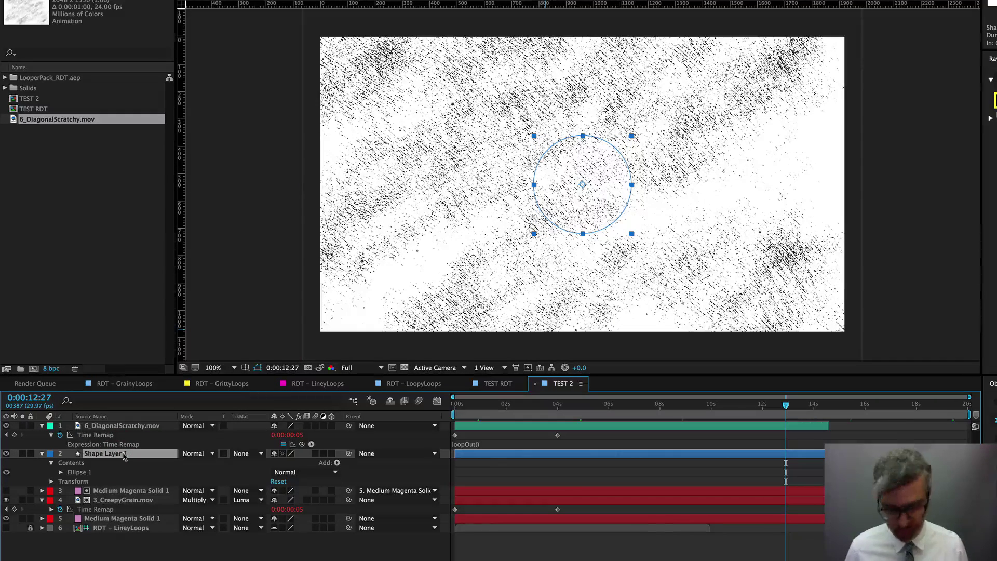
{"action": "key", "text": "Return"}
{"action": "type", "text": "Circle"}
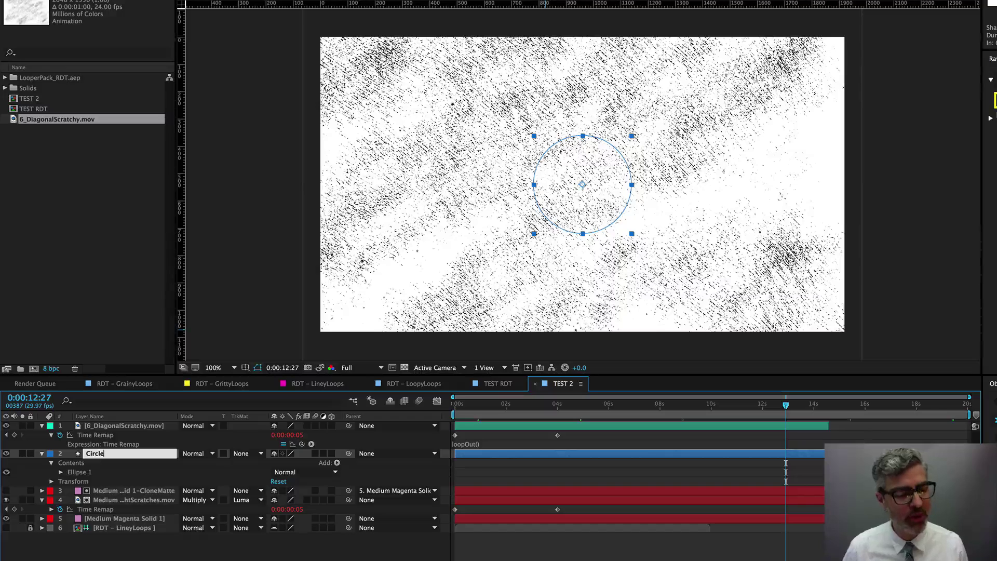
{"action": "key", "text": "Return"}
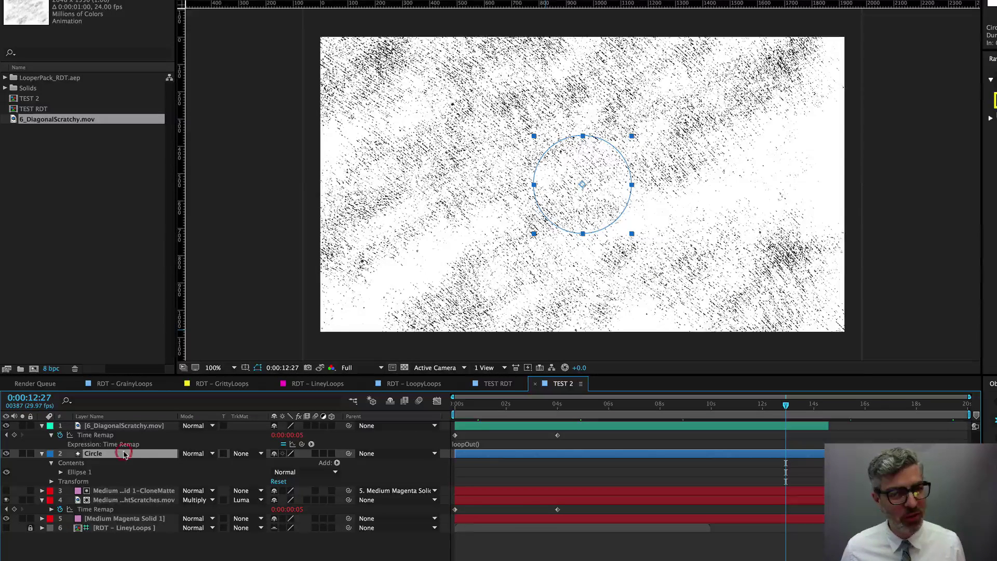
{"action": "key", "text": "ctrl+d"}
{"action": "left_click_drag", "start_coordinate": [114, 456], "coordinate": [112, 426]}
{"action": "left_click_drag", "start_coordinate": [349, 426], "coordinate": [112, 463]}
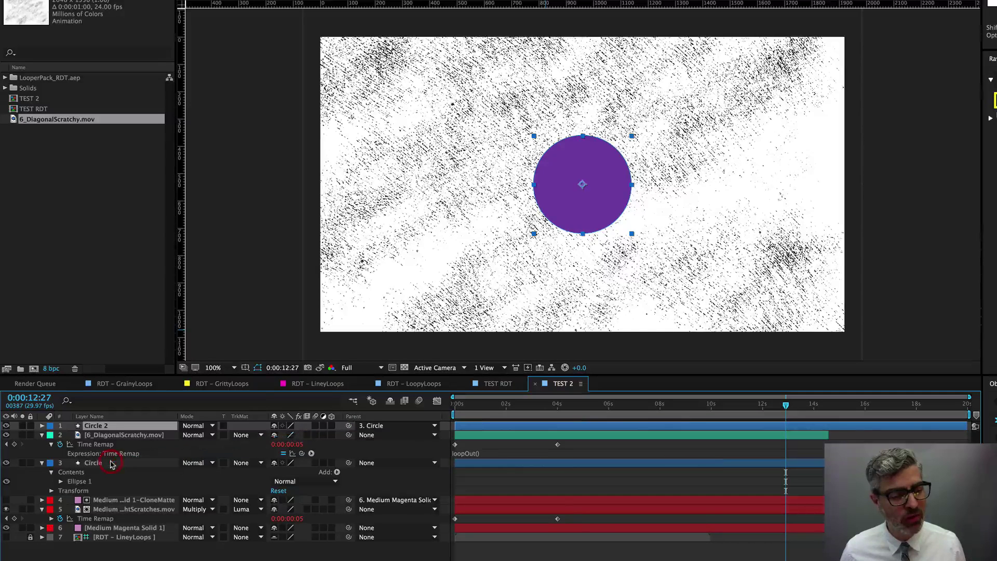
Step: Set the scratch texture's track matte to Luma Matte "Circle 2" and its blending mode to Multiply
{"action": "left_click", "coordinate": [127, 435]}
{"action": "left_click", "coordinate": [42, 436]}
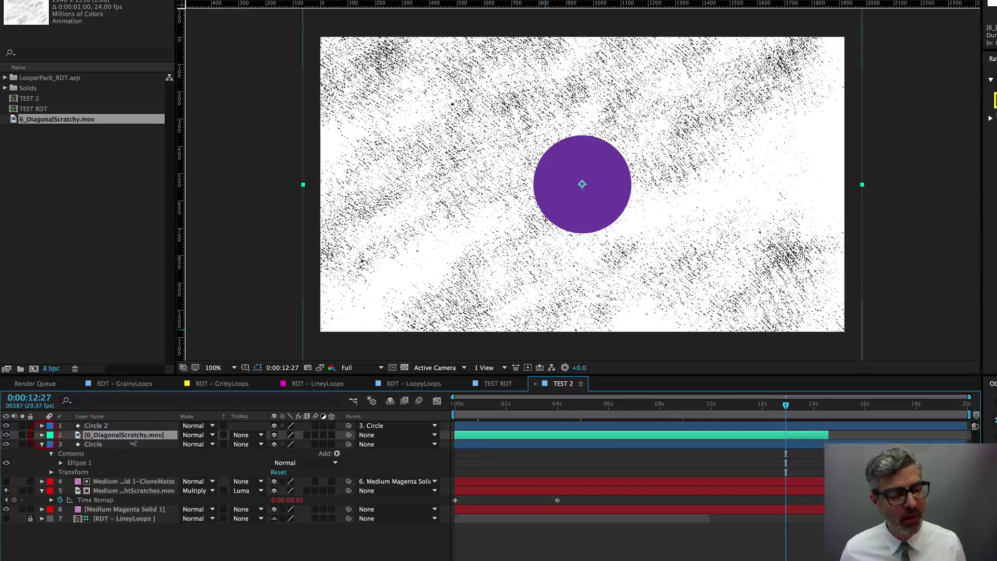
{"action": "left_click", "coordinate": [244, 435]}
{"action": "left_click", "coordinate": [285, 485]}
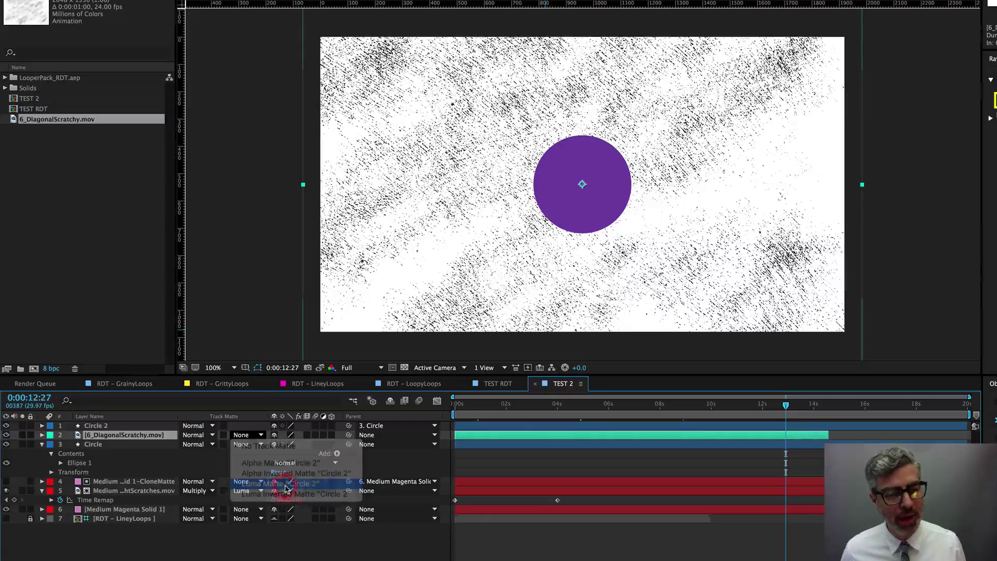
{"action": "left_click", "coordinate": [111, 427]}
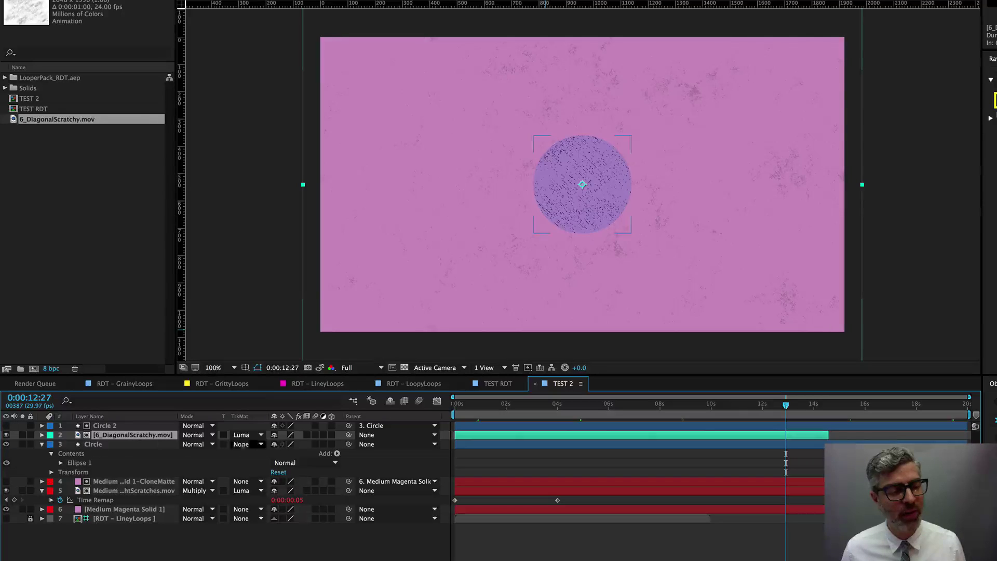
{"action": "left_click", "coordinate": [102, 445]}
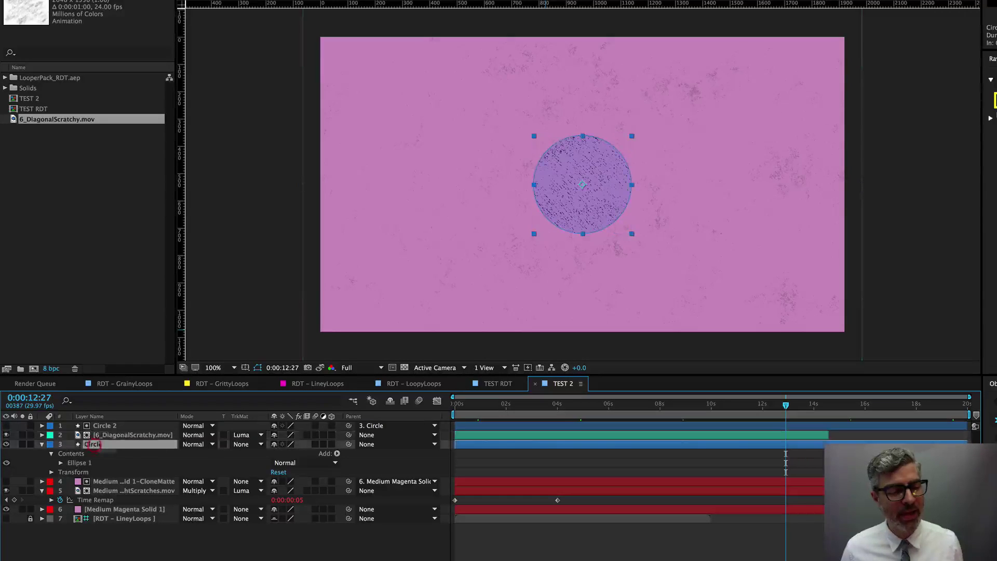
{"action": "left_click", "coordinate": [125, 435]}
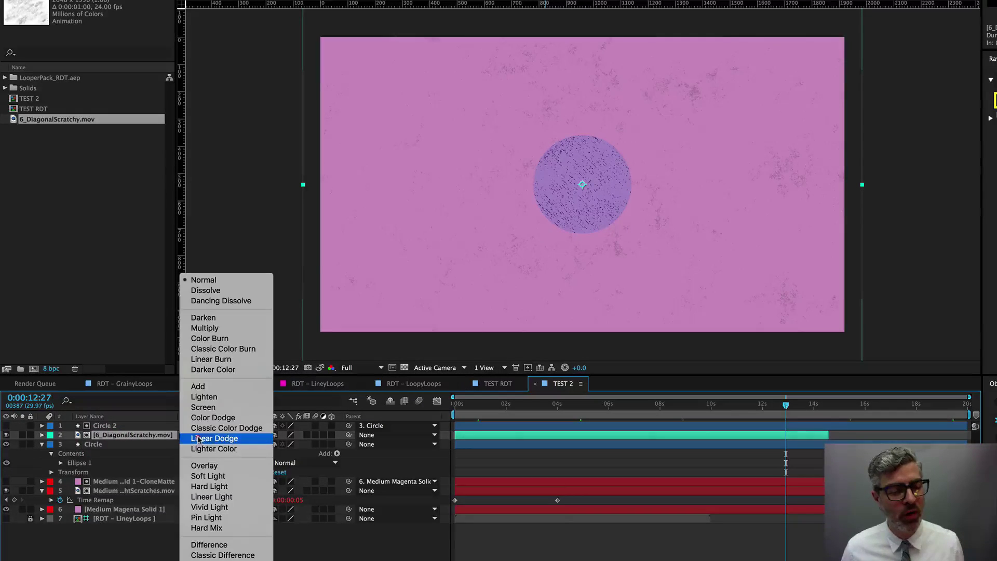
{"action": "left_click", "coordinate": [197, 435]}
{"action": "left_click", "coordinate": [217, 328]}
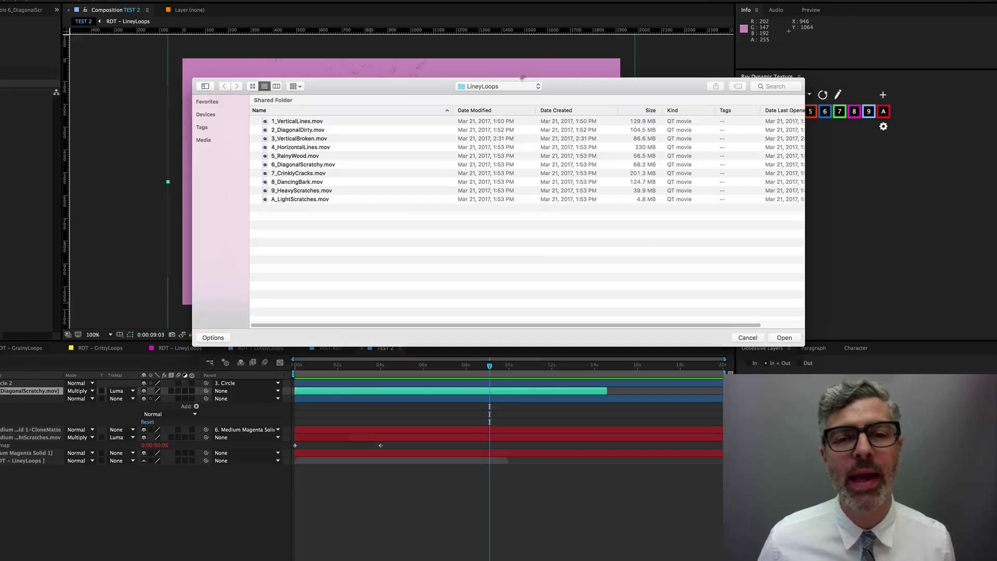
Step: Import 1_OvalSwirl_00000.tif from PNGs and QTMs > 1_OvalSwirl with TIFF Sequence ticked
{"action": "left_click", "coordinate": [522, 85]}
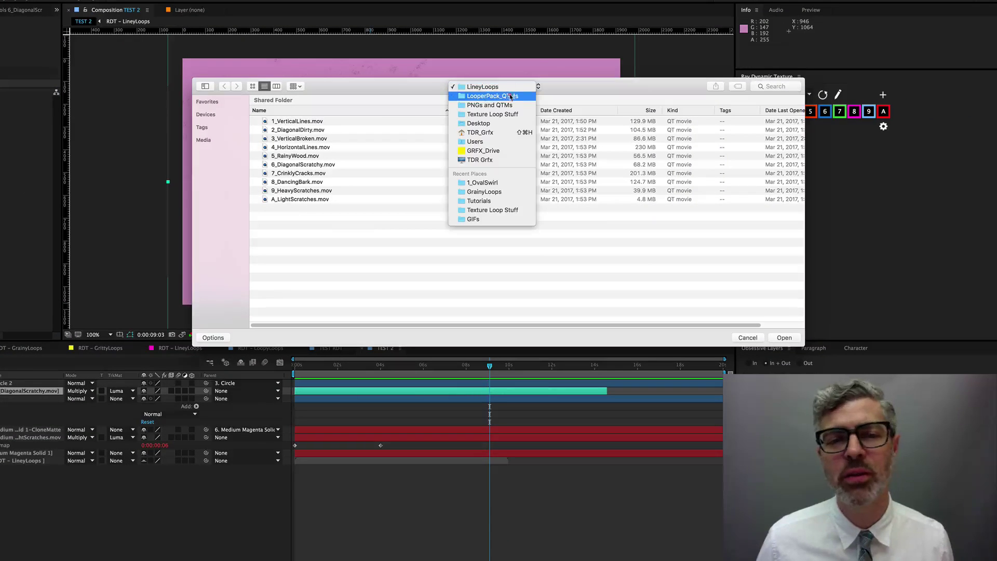
{"action": "left_click", "coordinate": [511, 105]}
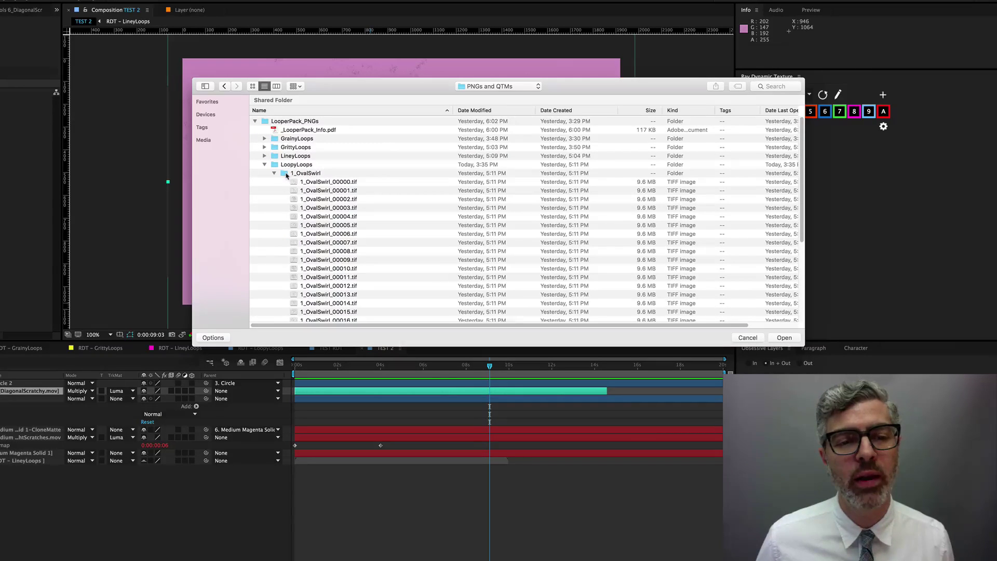
{"action": "double_click", "coordinate": [286, 174]}
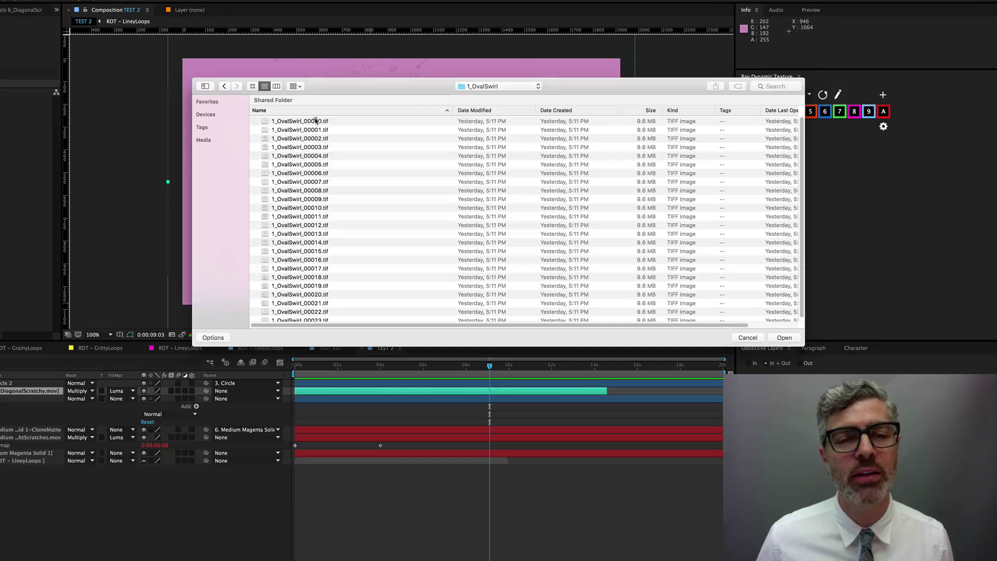
{"action": "left_click", "coordinate": [315, 120]}
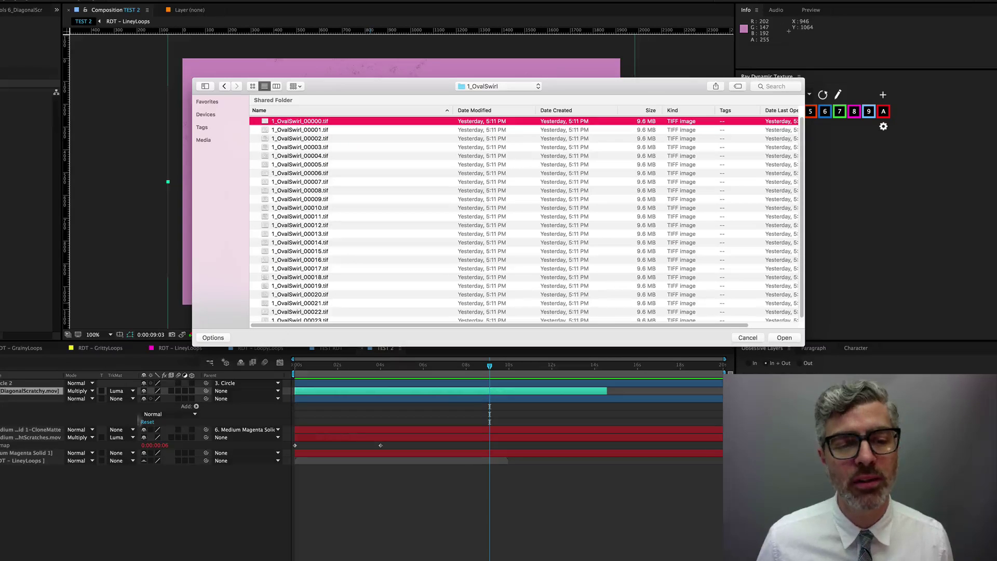
{"action": "left_click", "coordinate": [213, 339]}
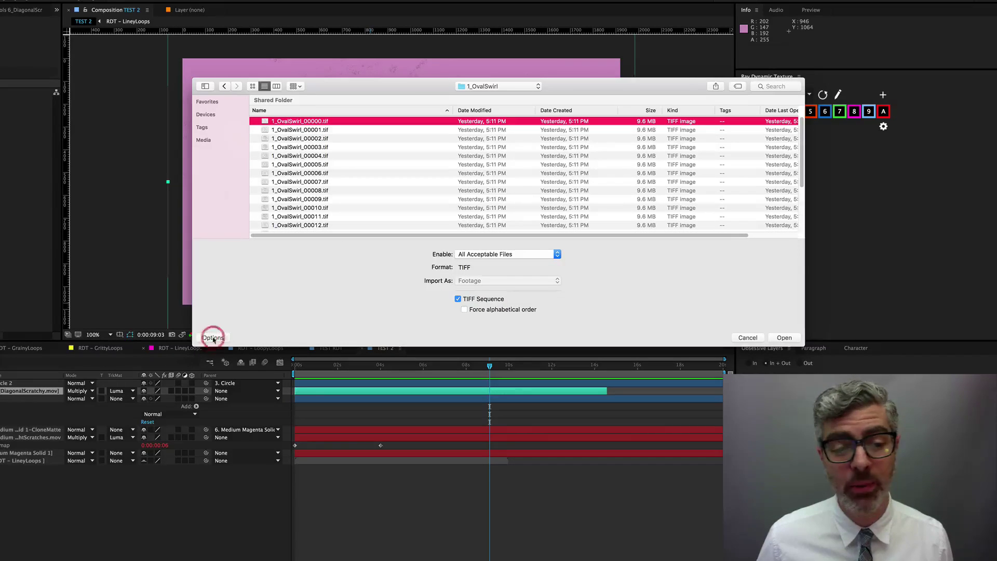
{"action": "left_click", "coordinate": [458, 300]}
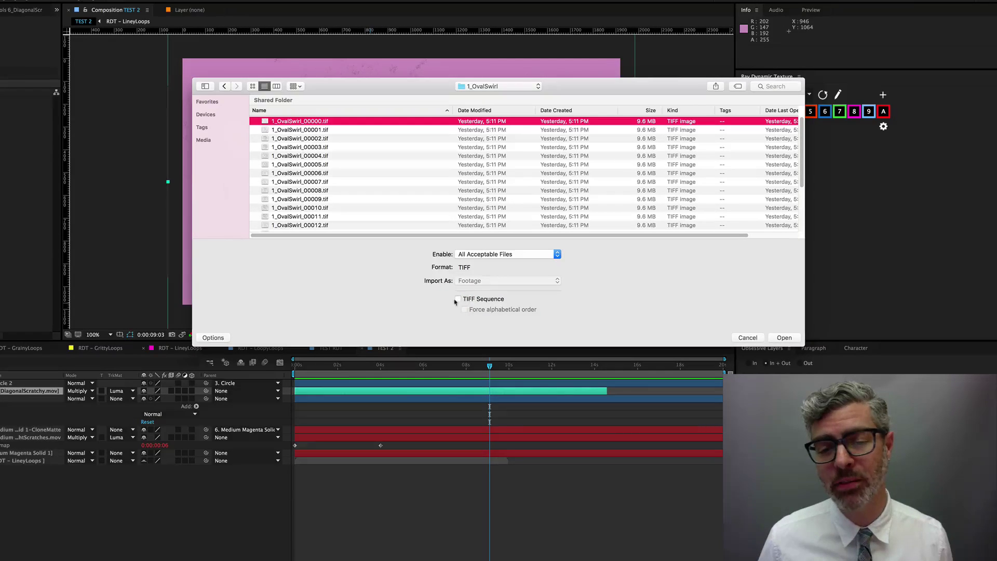
{"action": "left_click", "coordinate": [458, 300]}
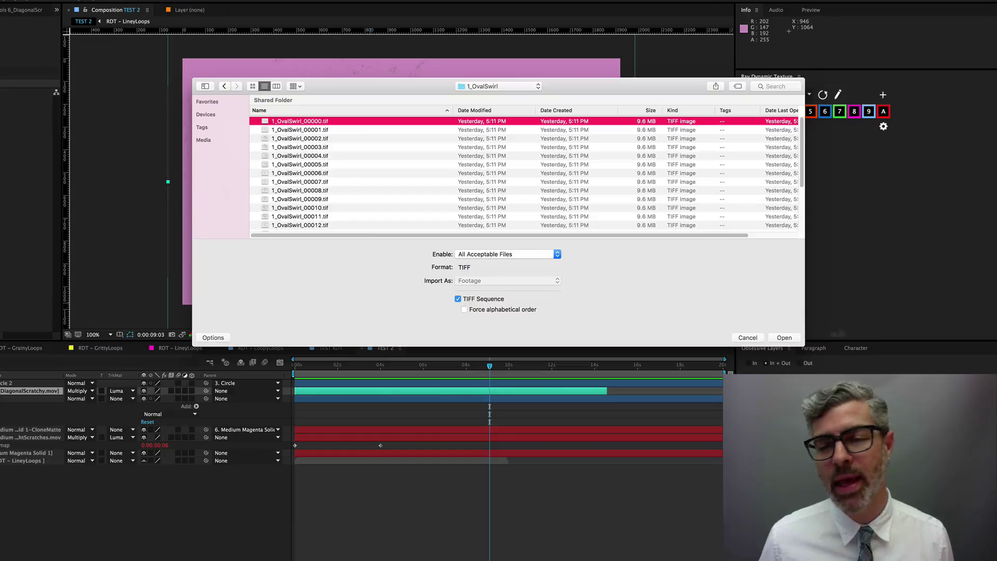
{"action": "left_click", "coordinate": [783, 337]}
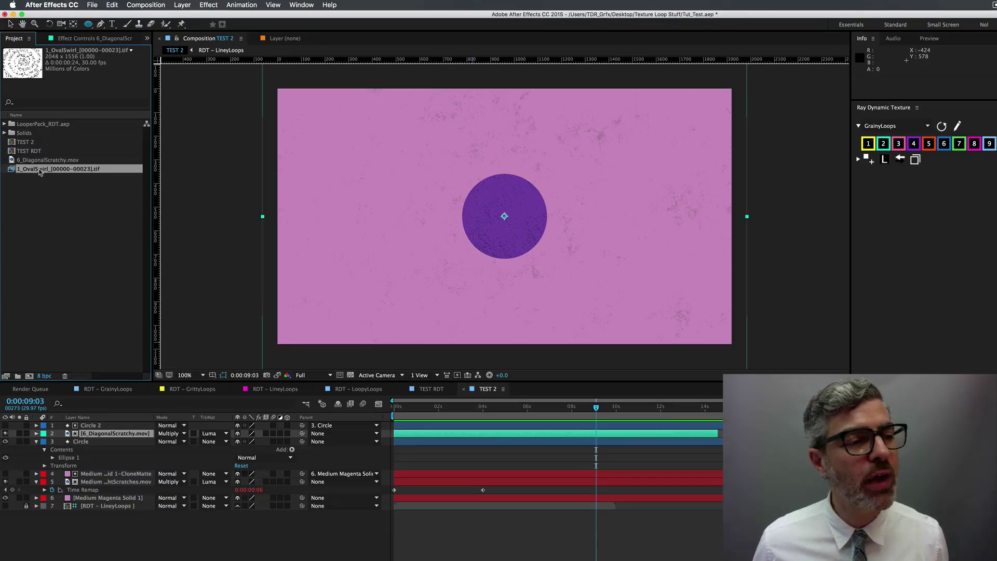
Step: Replace the texture layer's source with the OvalSwirl sequence, scale it to 37%, and preview
{"action": "left_click_drag", "start_coordinate": [40, 172], "coordinate": [98, 436]}
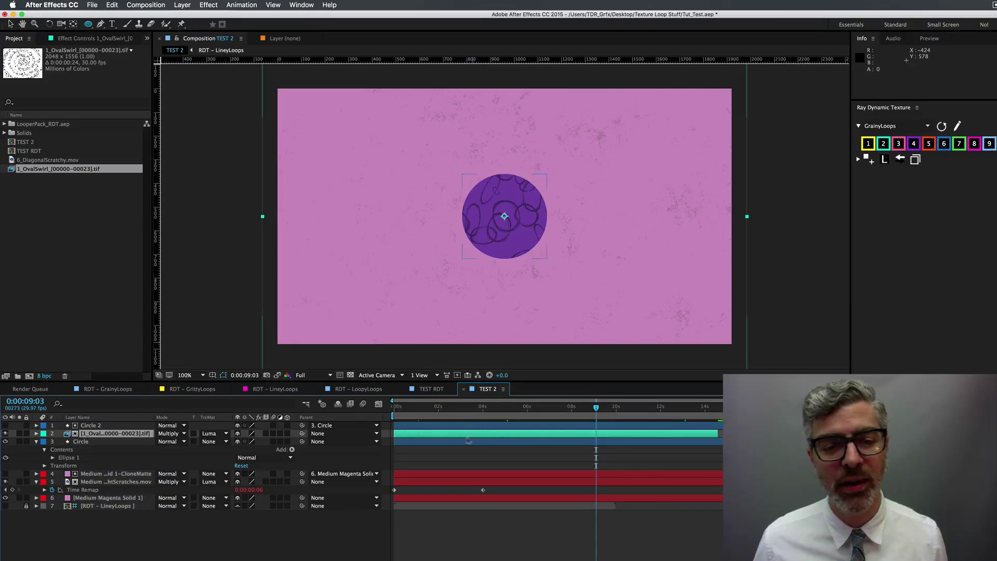
{"action": "left_click", "coordinate": [124, 435]}
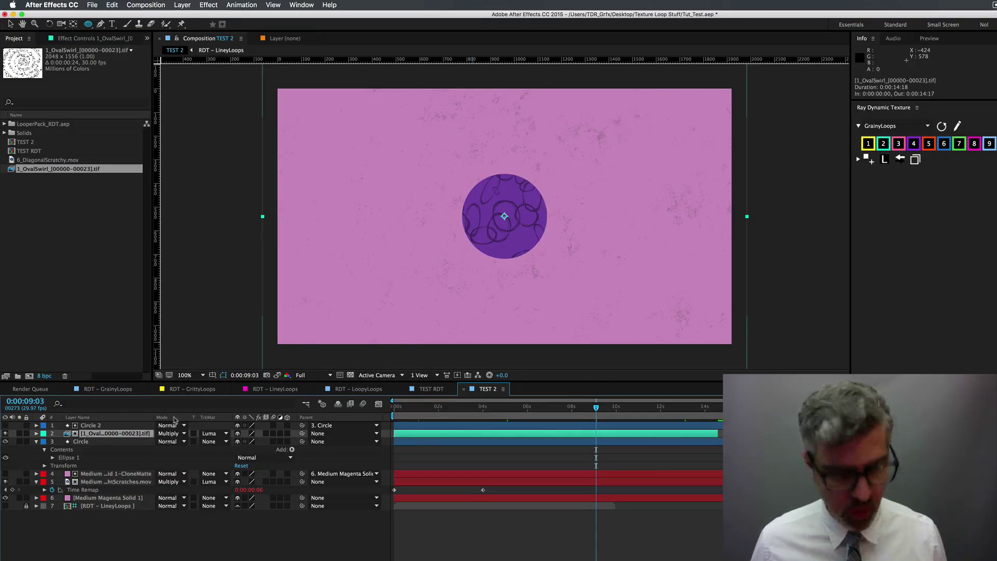
{"action": "key", "text": "s"}
{"action": "scroll", "coordinate": [366, 292], "scroll_direction": "down", "scroll_amount": 2}
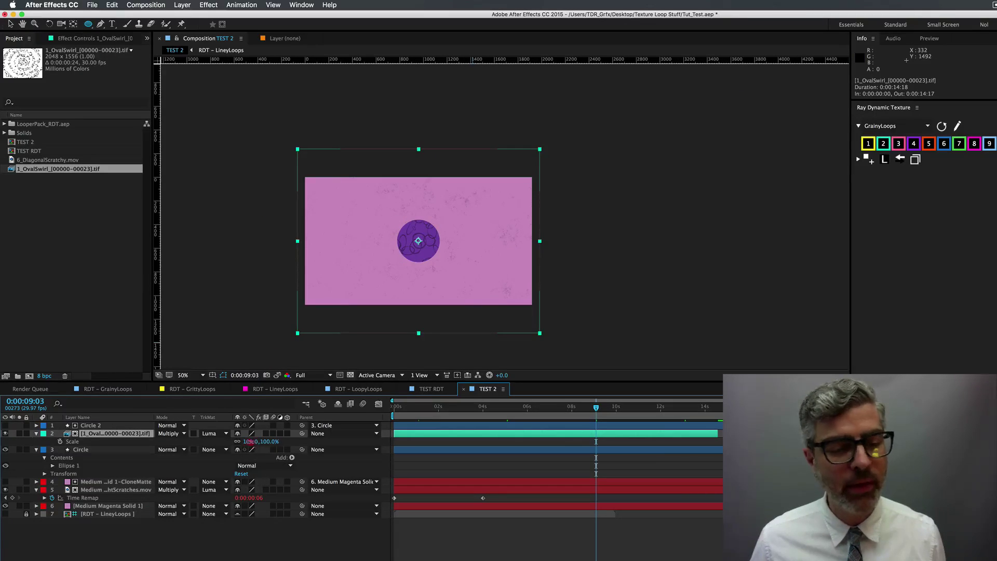
{"action": "left_click_drag", "start_coordinate": [250, 442], "coordinate": [225, 443]}
{"action": "key", "text": "space"}
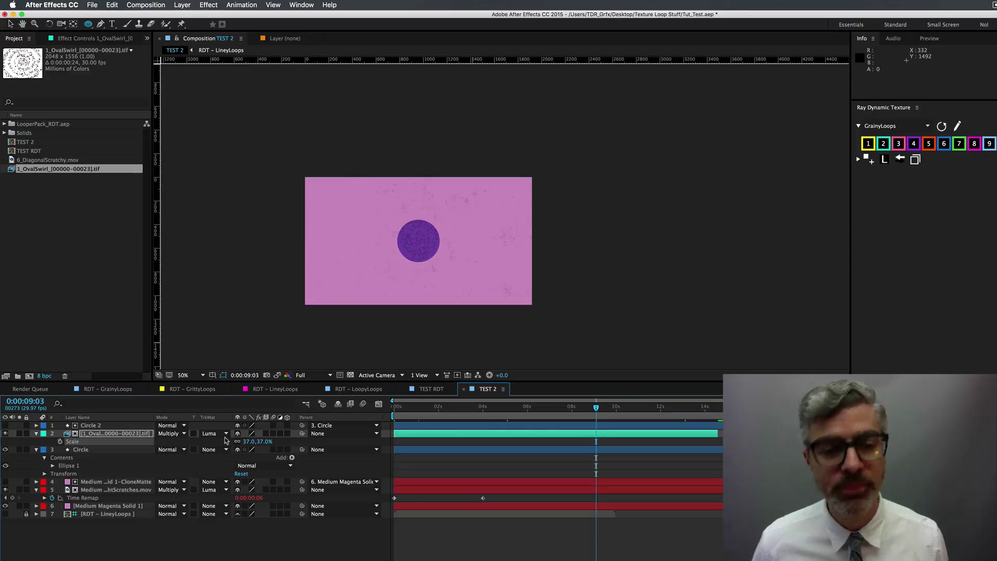
{"action": "scroll", "coordinate": [435, 254], "scroll_direction": "up", "scroll_amount": 2}
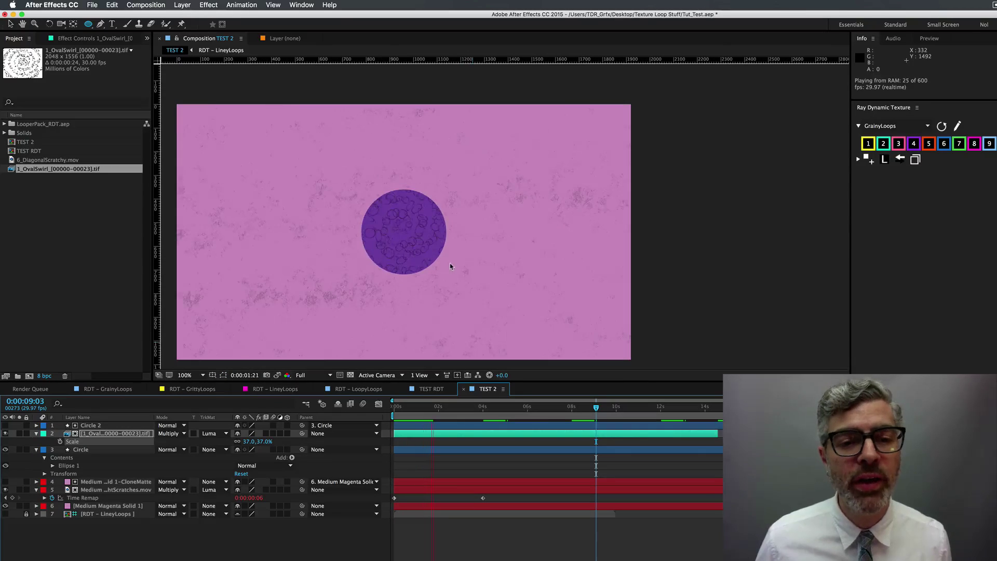